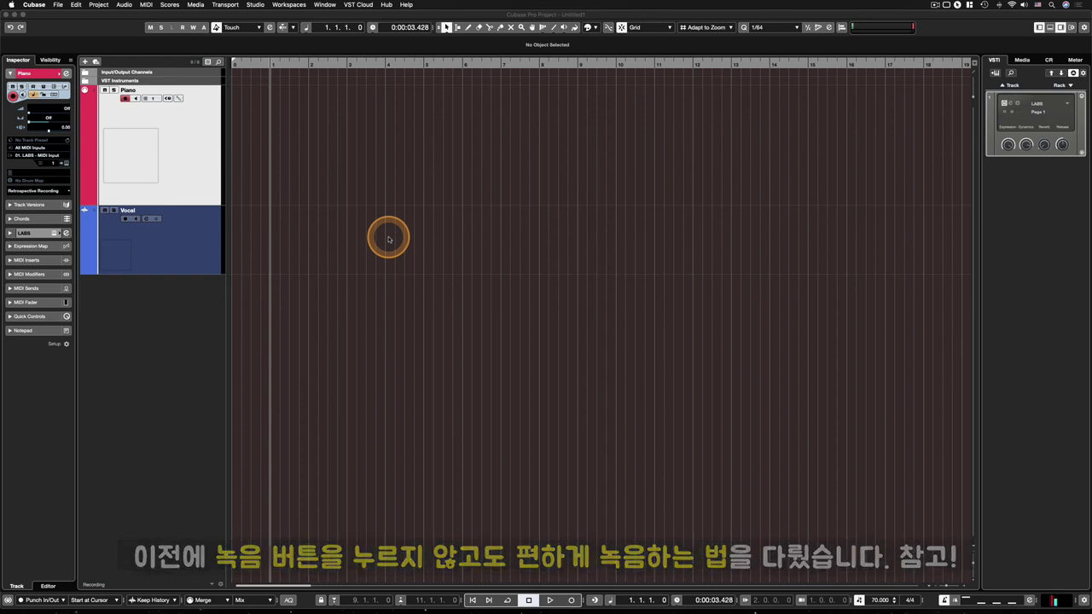
# Run playback while performing on the Piano track and recover the take as a MIDI part with Retrospective Record.
pyautogui.press('space')
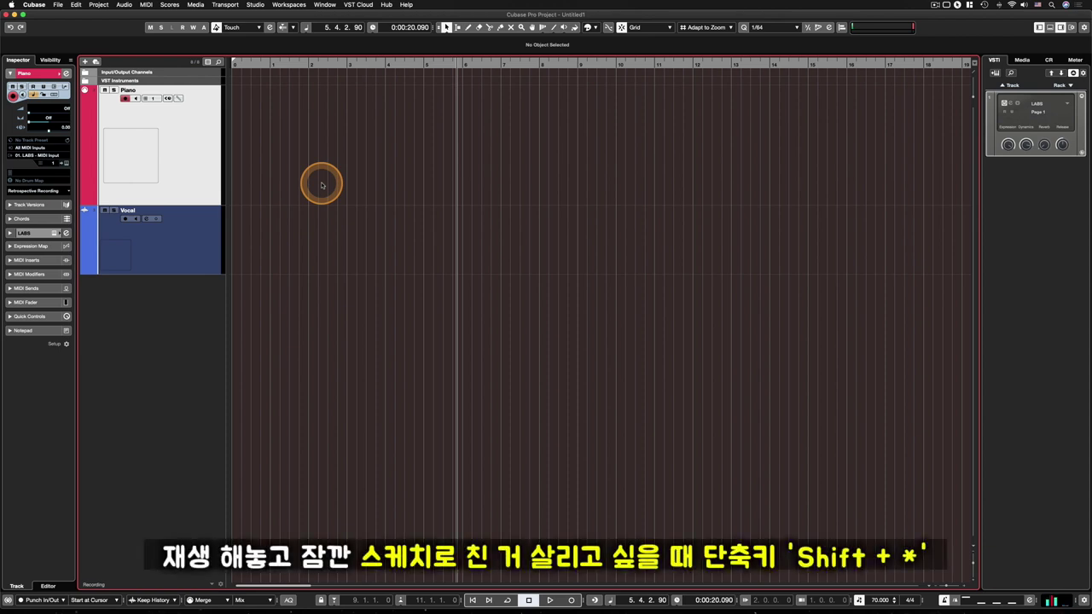
pyautogui.press('shift+KP_Multiply')
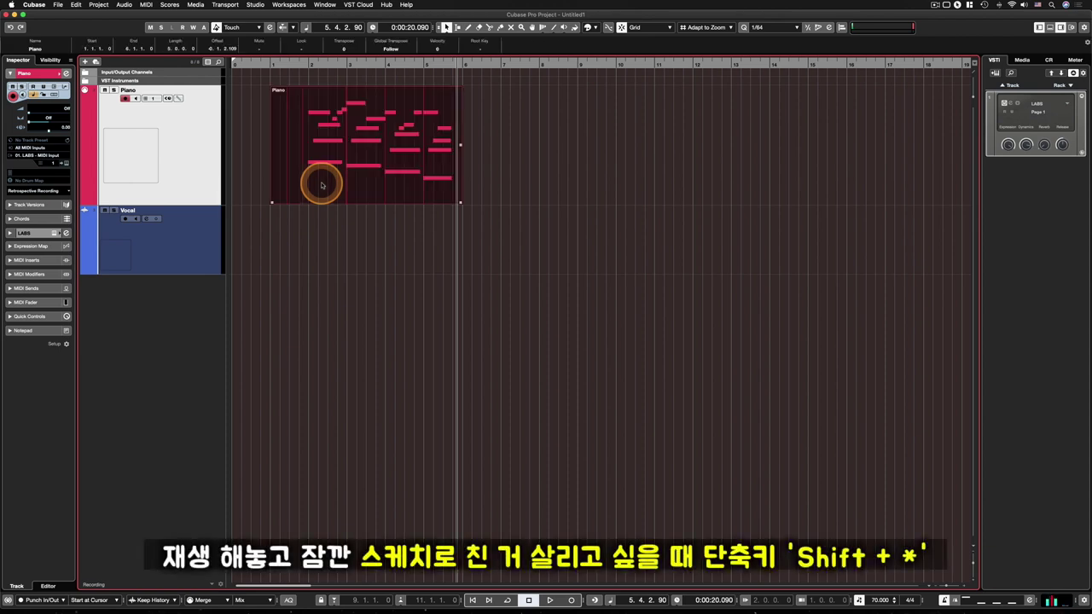
pyautogui.moveTo(563, 167); pyautogui.dragTo(465, 168)
pyautogui.click(305, 156)
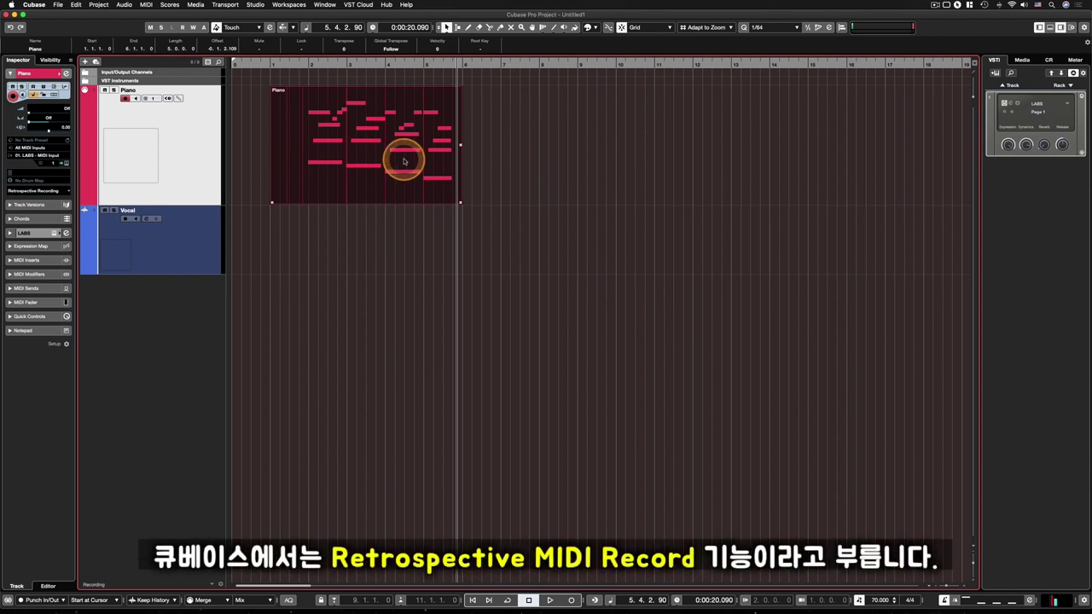
pyautogui.click(546, 163)
pyautogui.click(317, 146)
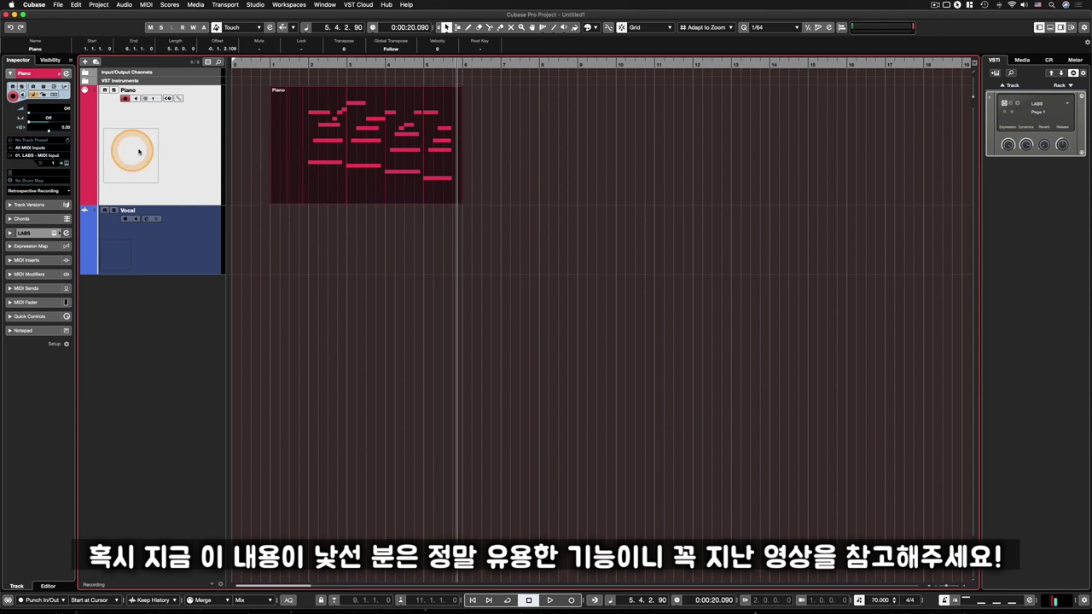
pyautogui.moveTo(583, 184); pyautogui.dragTo(245, 154)
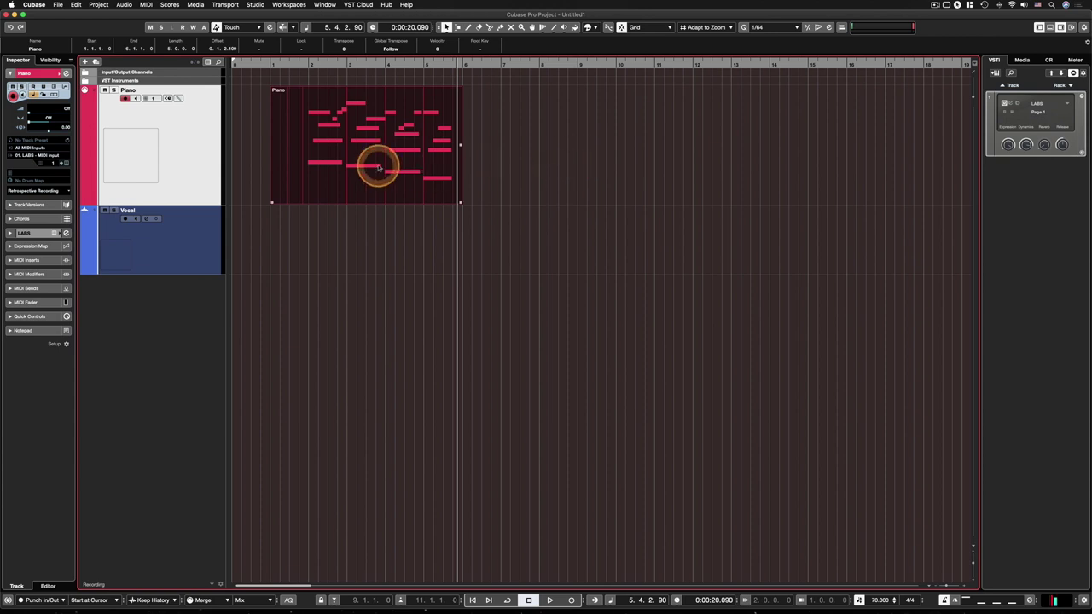
# Try moving the recorded Piano part to bar 13, return the cursor to bar 1 and undo the move.
pyautogui.moveTo(379, 168); pyautogui.dragTo(798, 149)
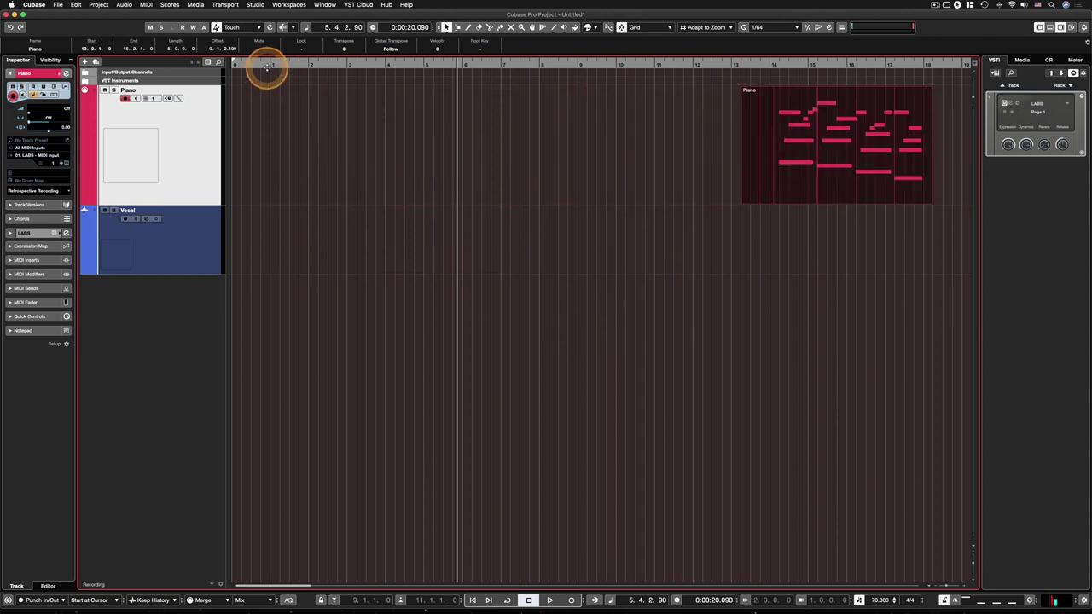
pyautogui.moveTo(268, 65); pyautogui.dragTo(312, 212)
pyautogui.press('super+z')
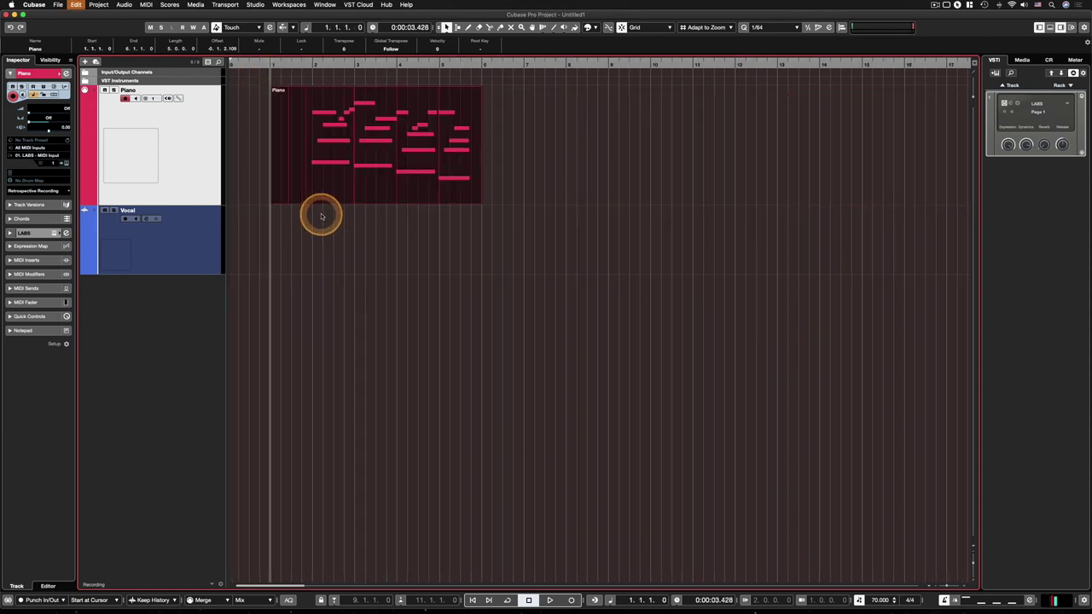
# Add a muted MIDI track below the Piano track and name it Keep.
pyautogui.doubleClick(162, 311)
pyautogui.moveTo(186, 331); pyautogui.dragTo(164, 250)
pyautogui.click(104, 210)
pyautogui.doubleClick(157, 209)
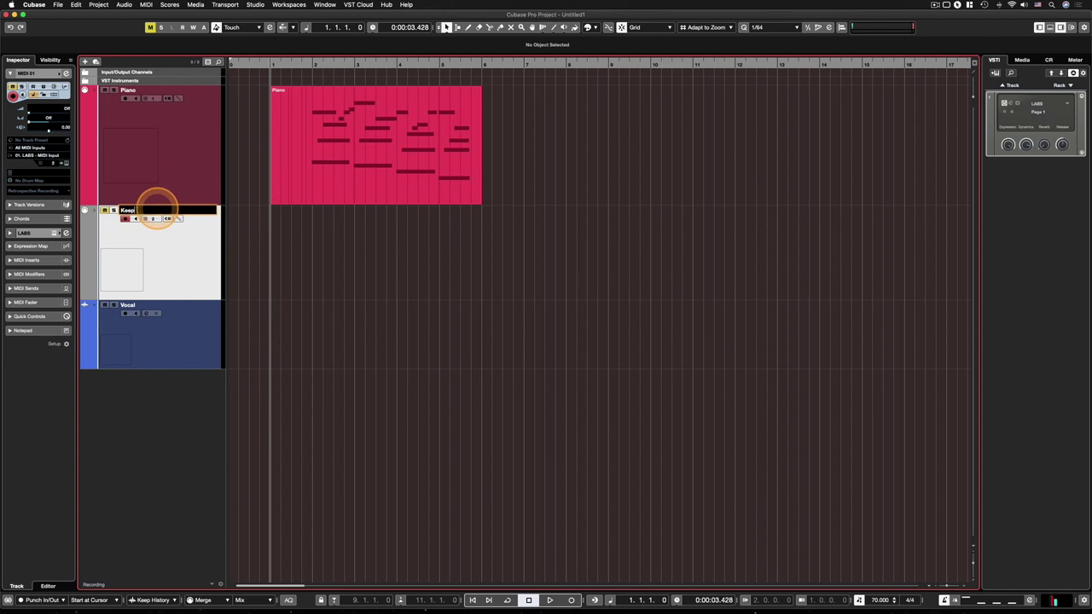
pyautogui.write('Keep')
pyautogui.press('Return')
# Try storing the Piano part on the Keep track, select the empty Piano track, and undo the move.
pyautogui.click(358, 179)
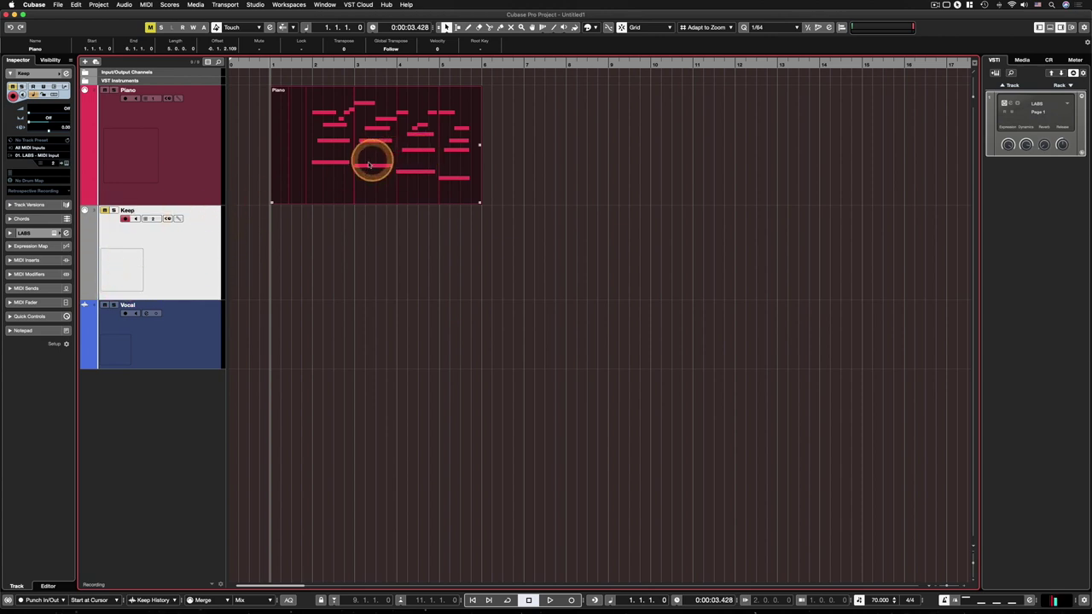
pyautogui.moveTo(367, 164); pyautogui.dragTo(364, 264)
pyautogui.click(132, 151)
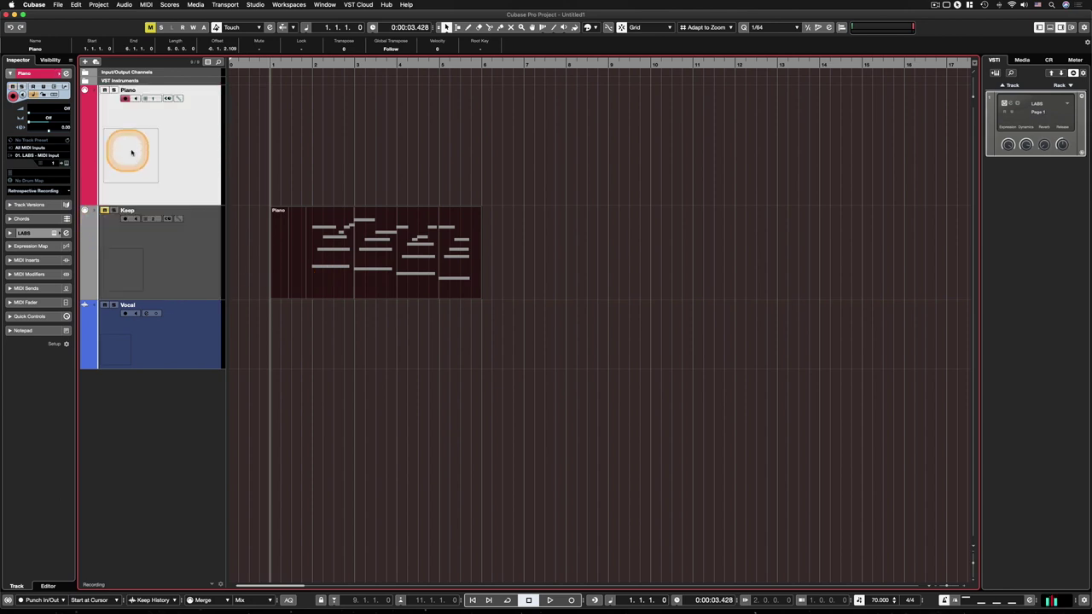
pyautogui.hotkey('ctrl', 'z')
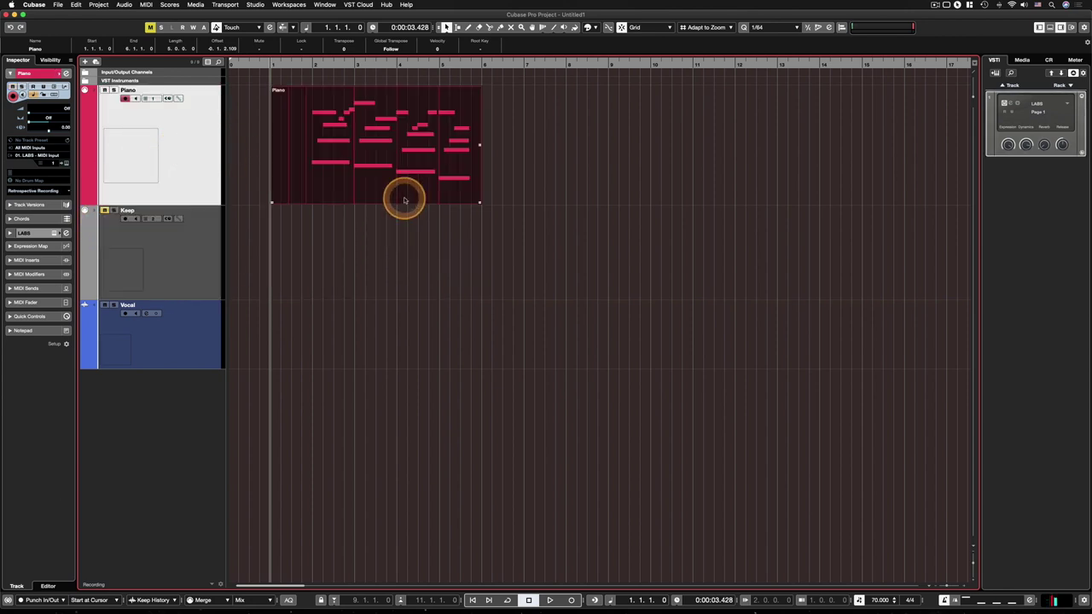
# Remove the Keep track from the project.
pyautogui.click(203, 273)
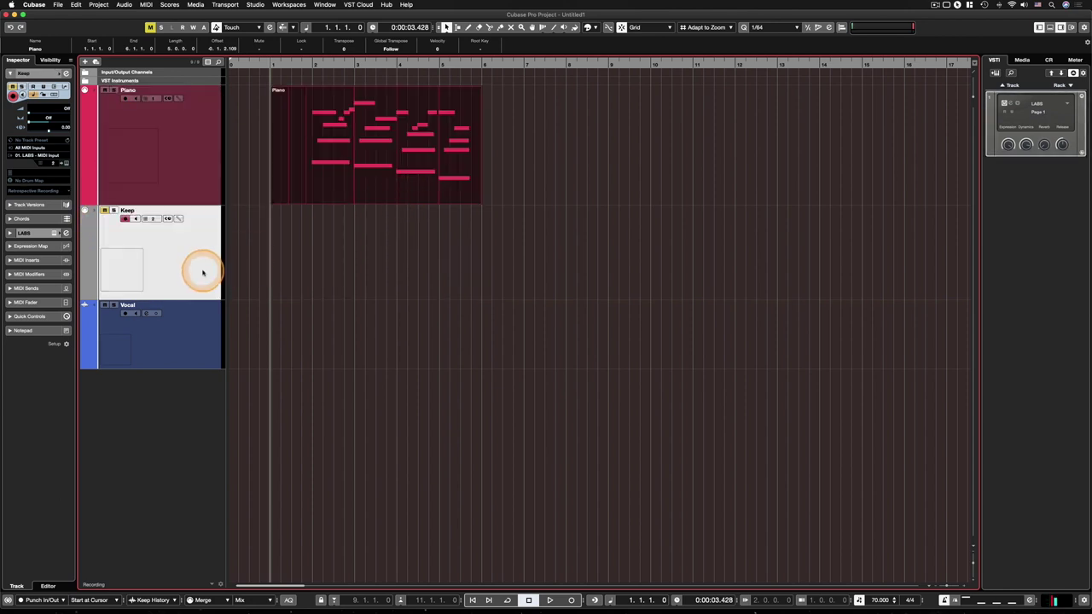
pyautogui.rightClick(203, 272)
pyautogui.click(260, 305)
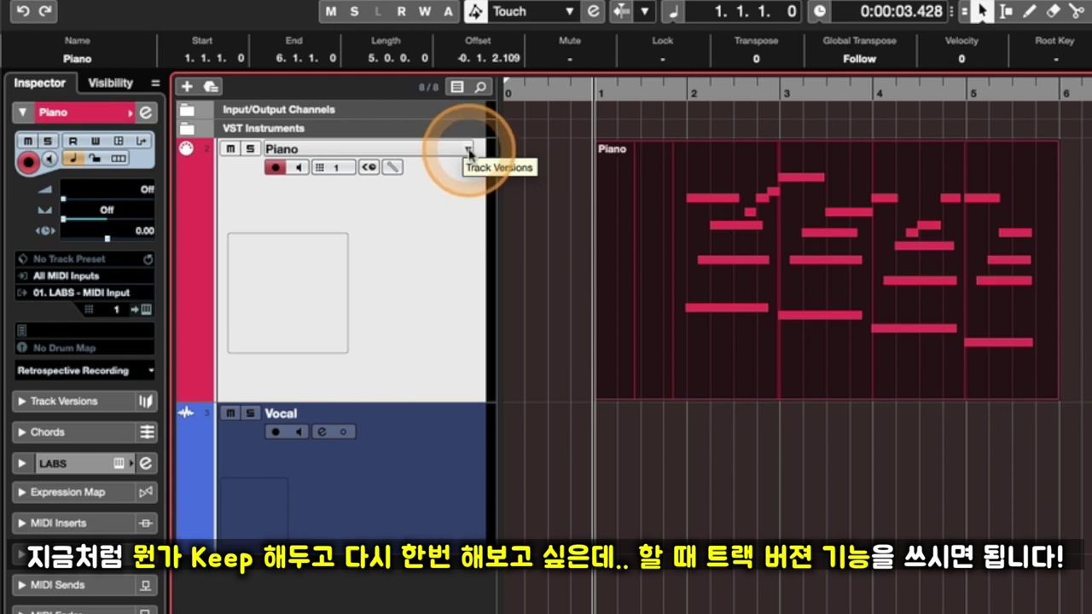
# Create a new version of the Piano track and capture a second piano take in it, starting at bar 1.
pyautogui.click(469, 151)
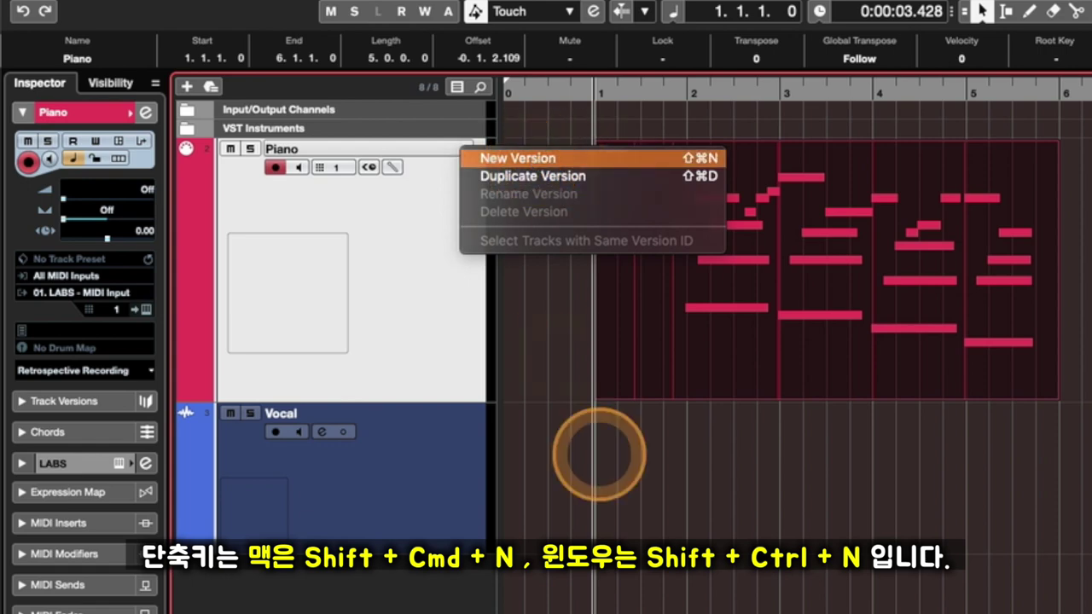
pyautogui.press('shift+super+n')
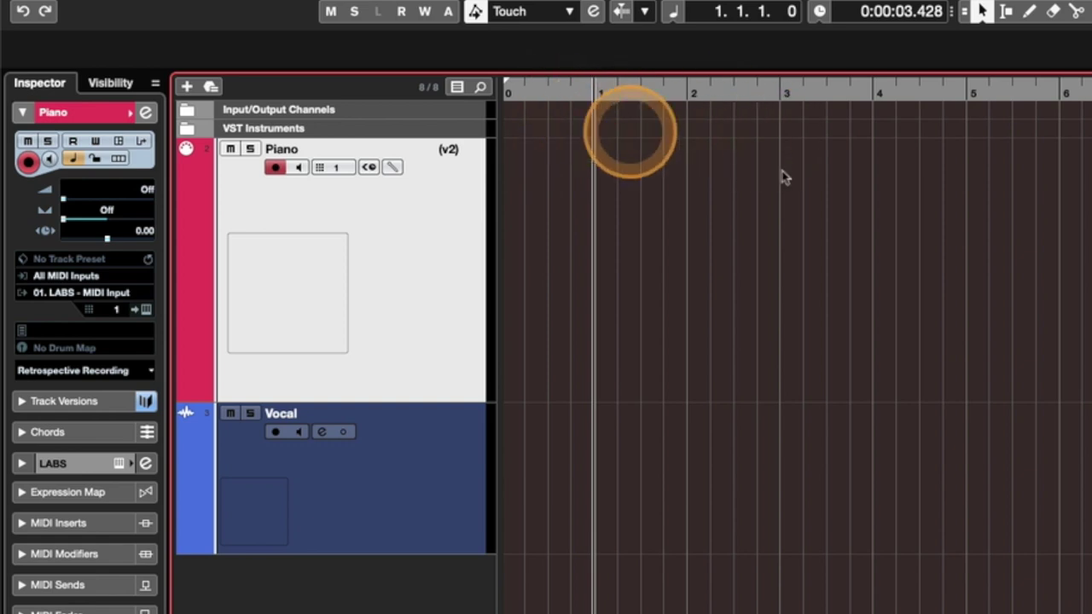
pyautogui.press('space')
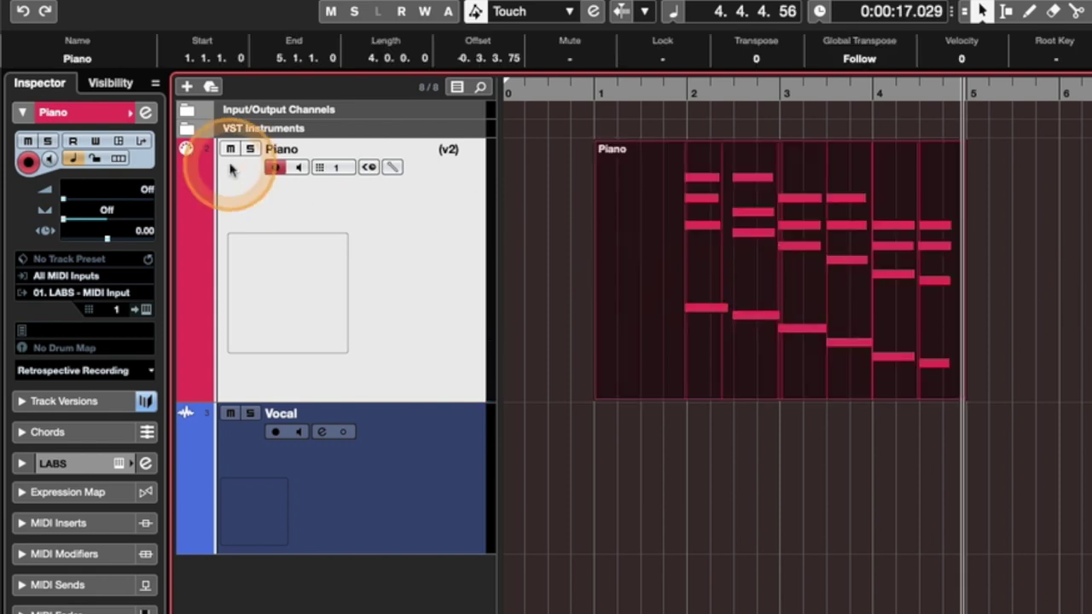
# Switch the Piano track to version v1 and back to v2 to compare the two takes.
pyautogui.click(468, 149)
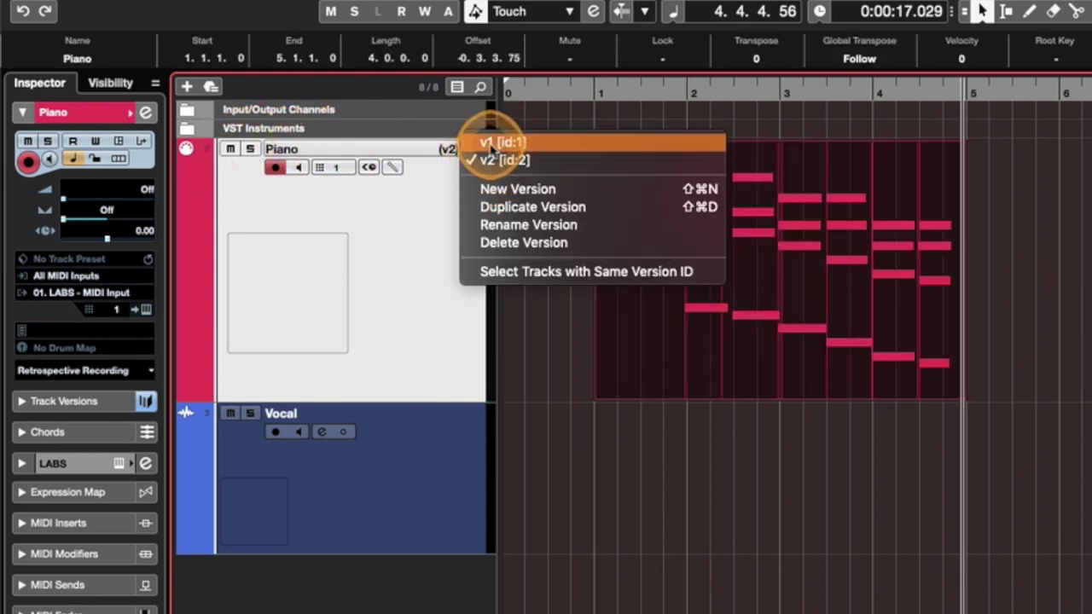
pyautogui.click(488, 142)
pyautogui.click(468, 150)
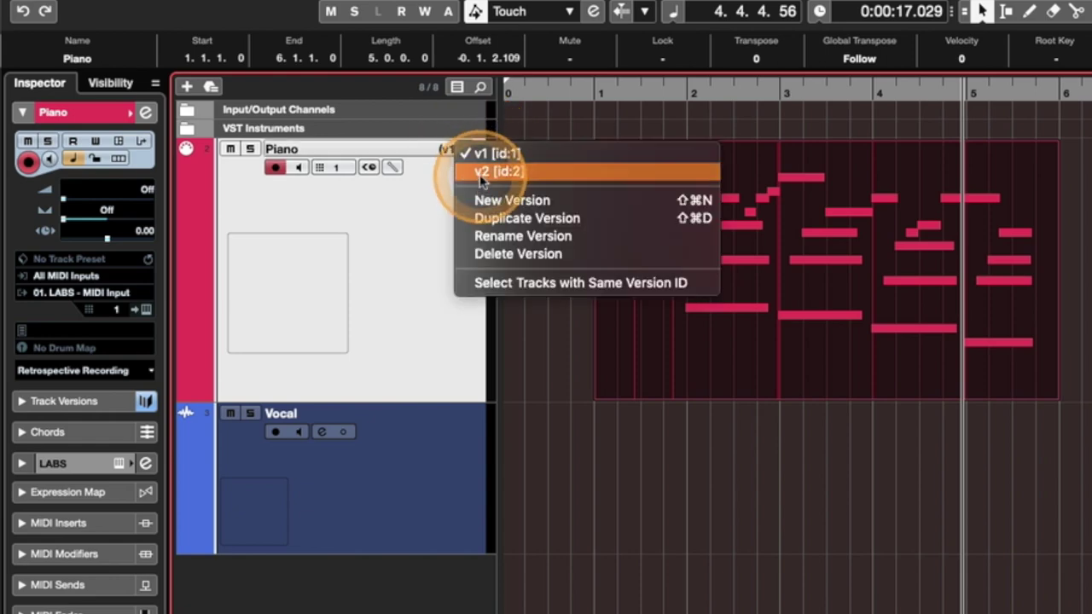
pyautogui.click(482, 173)
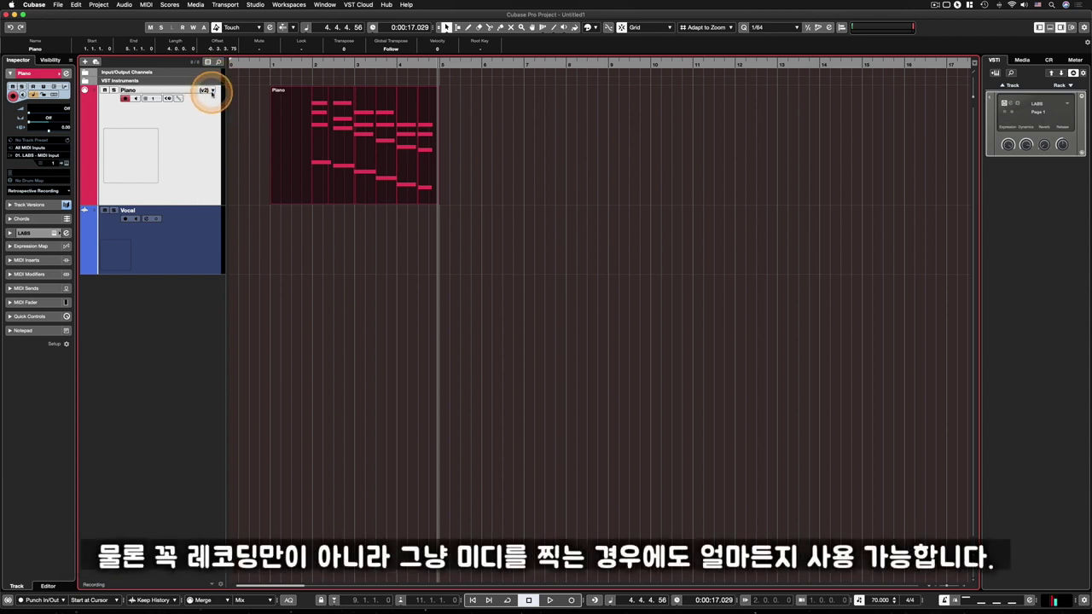
pyautogui.click(205, 90)
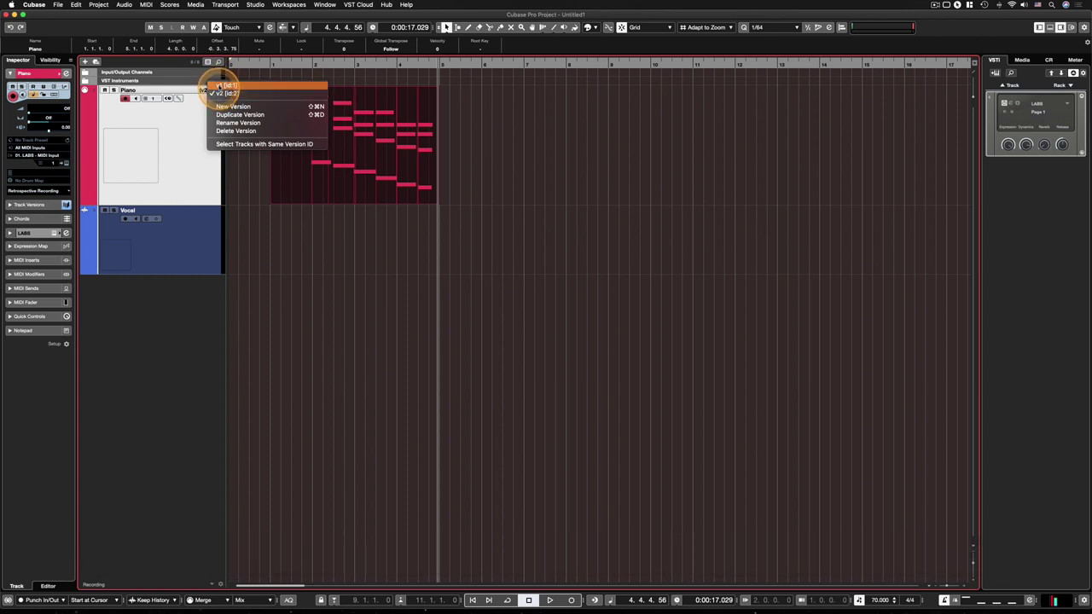
pyautogui.click(196, 139)
# Try moving the v2 Piano part out to bar 12 and undo the move.
pyautogui.moveTo(380, 155); pyautogui.dragTo(856, 155)
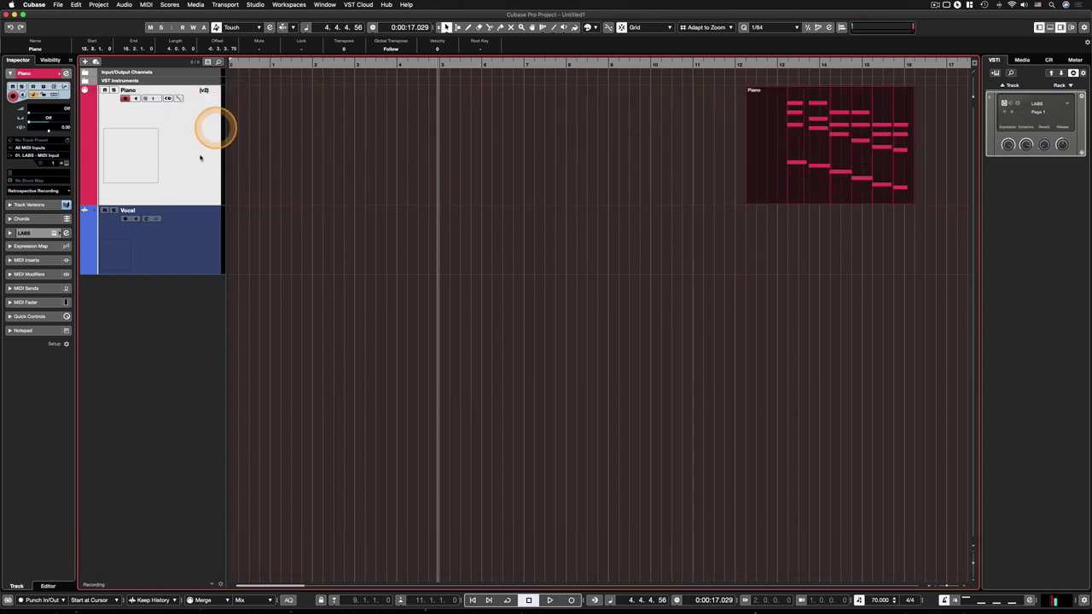
pyautogui.click(811, 174)
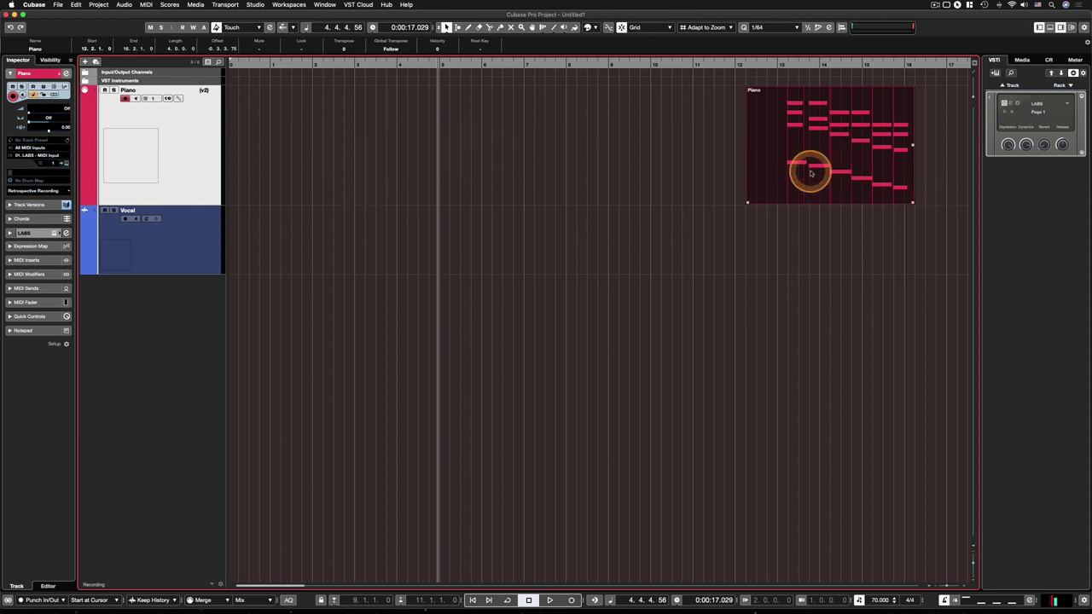
pyautogui.press('super+z')
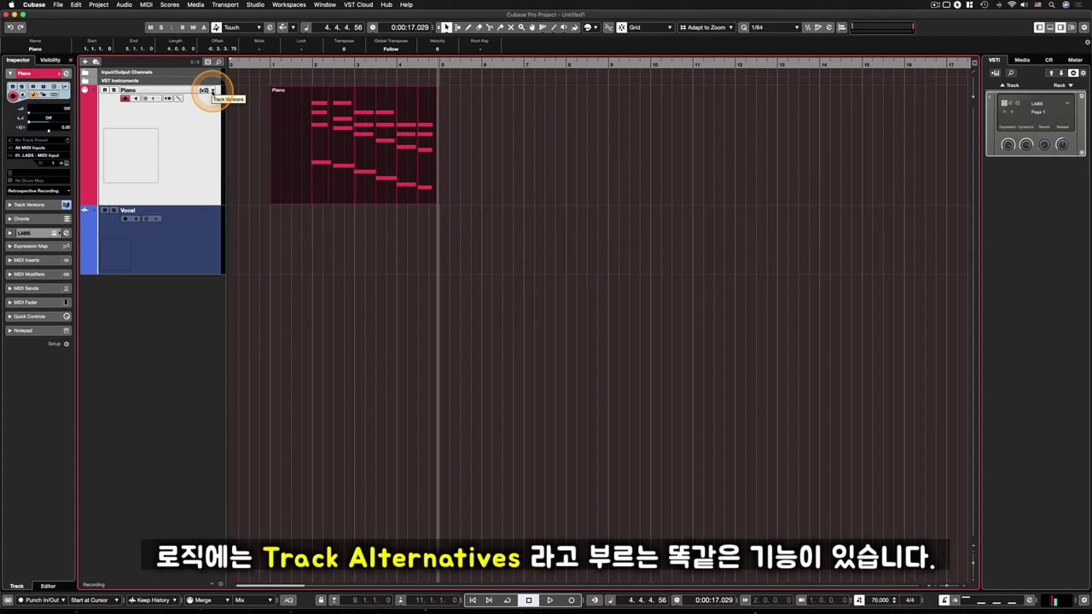
pyautogui.moveTo(553, 147); pyautogui.dragTo(287, 143)
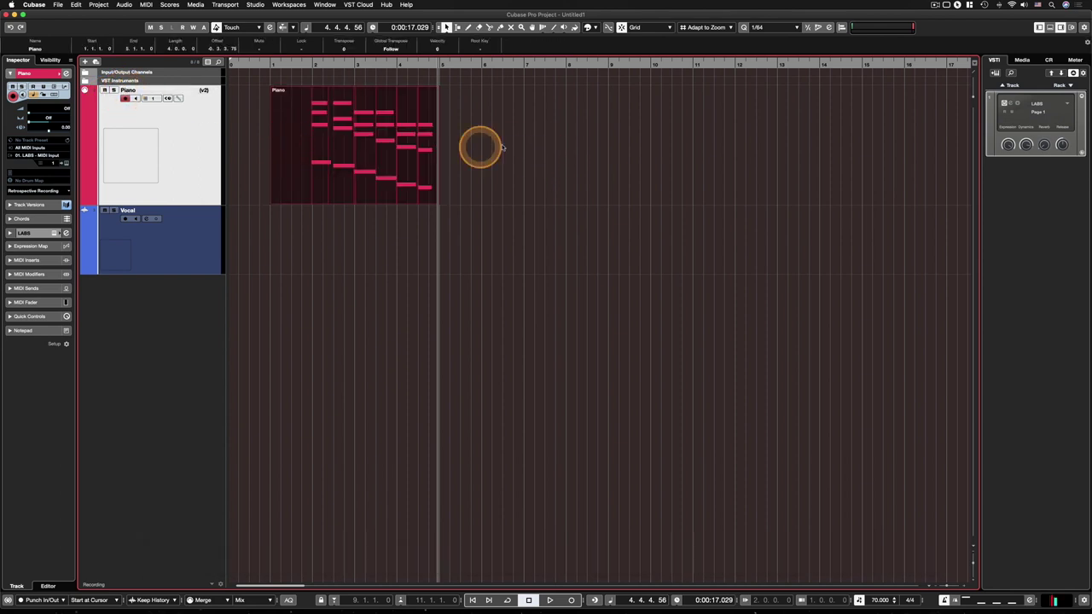
pyautogui.click(184, 266)
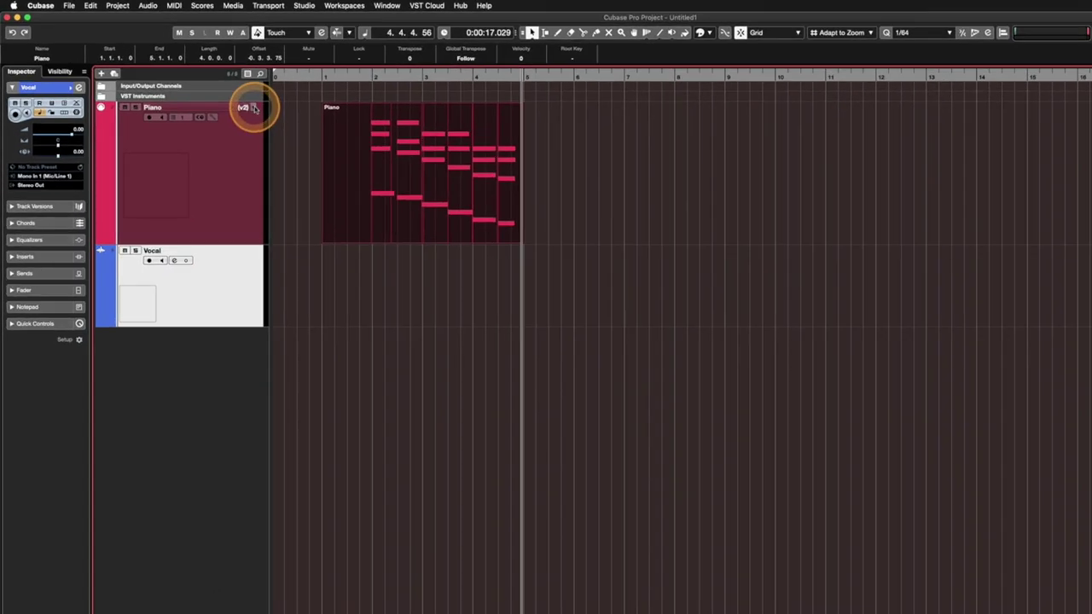
pyautogui.click(203, 89)
pyautogui.click(413, 269)
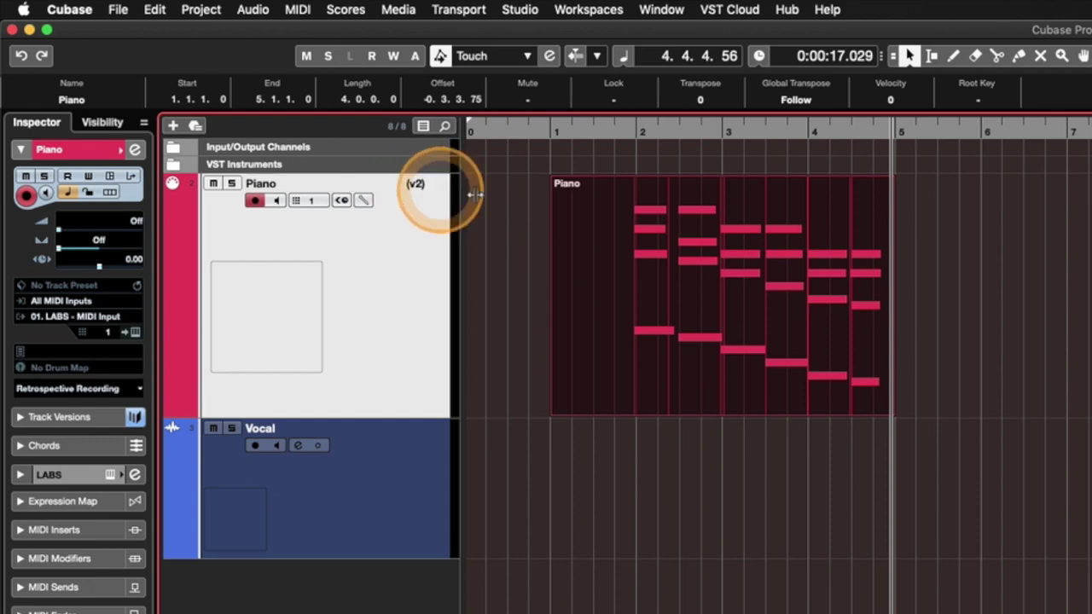
# Delete version v2 of the Piano track.
pyautogui.moveTo(1090, 228); pyautogui.dragTo(545, 296)
pyautogui.click(415, 183)
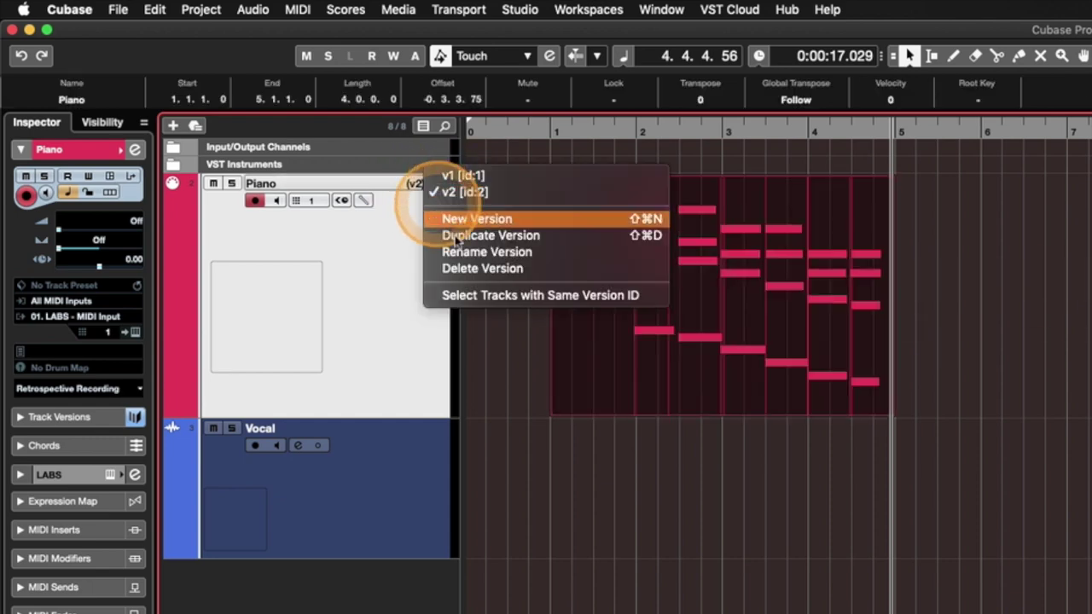
pyautogui.click(487, 270)
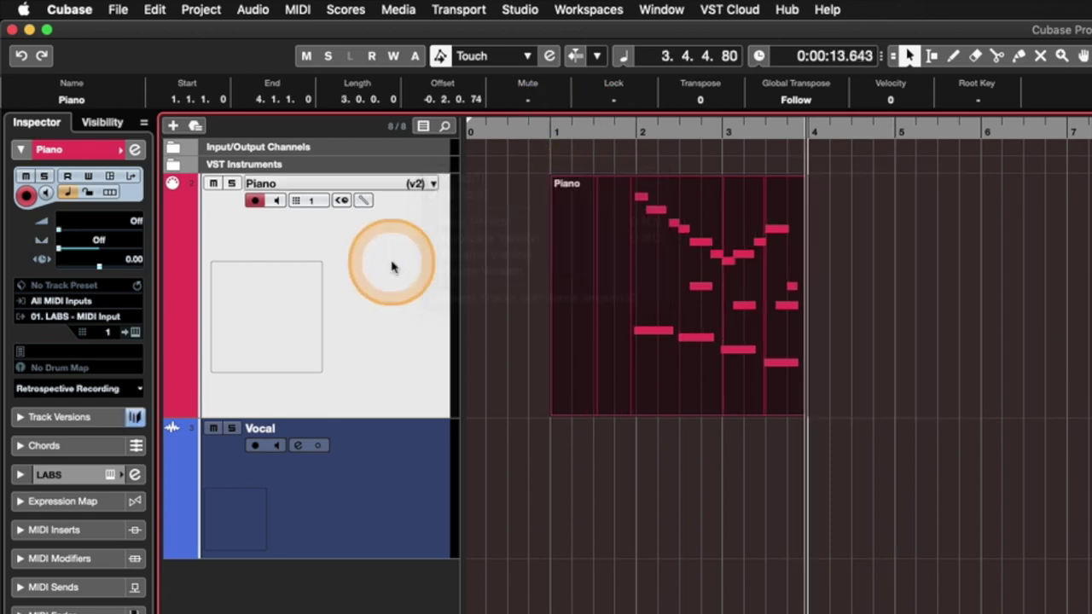
# Switch the Piano track to version v1.
pyautogui.moveTo(1022, 300); pyautogui.dragTo(651, 287)
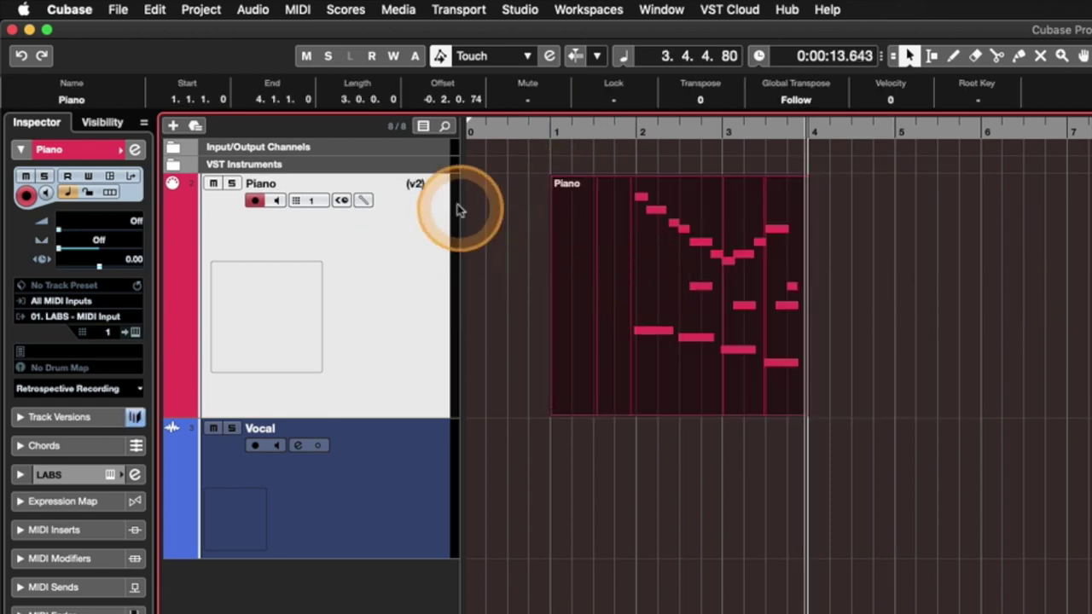
pyautogui.click(417, 183)
pyautogui.click(468, 176)
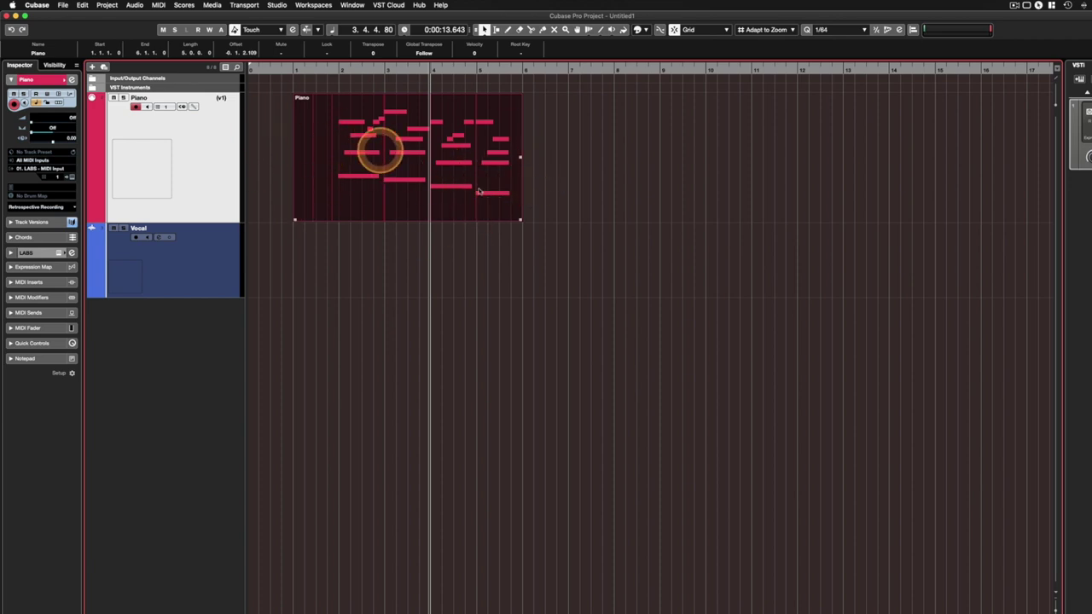
# Copy the v1 Piano part along the same track so the copy starts at 9.2.1.0.
pyautogui.click(644, 104)
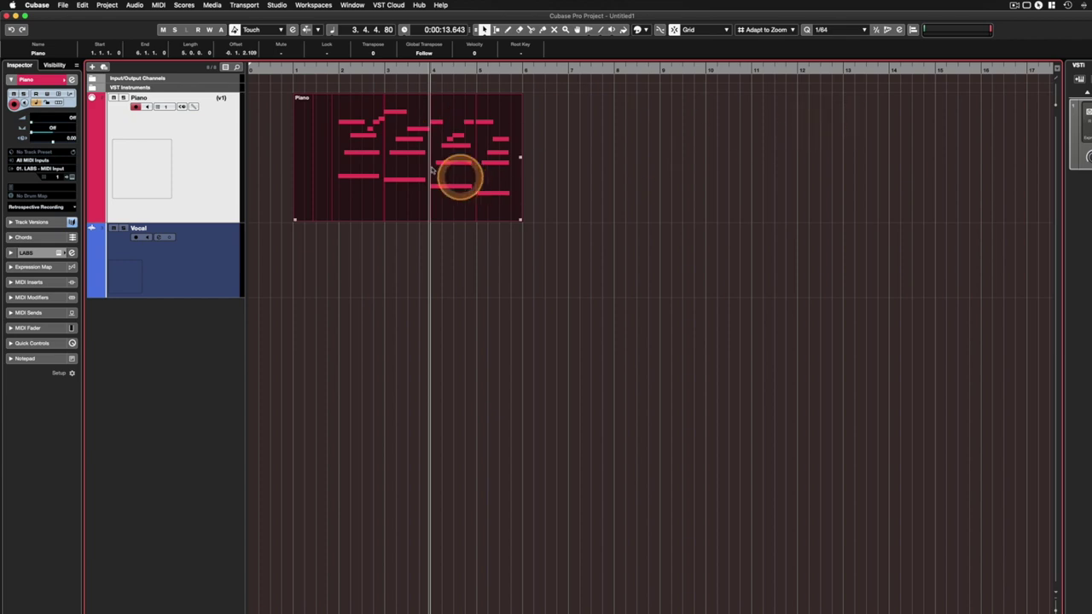
pyautogui.moveTo(359, 163); pyautogui.dragTo(739, 165)
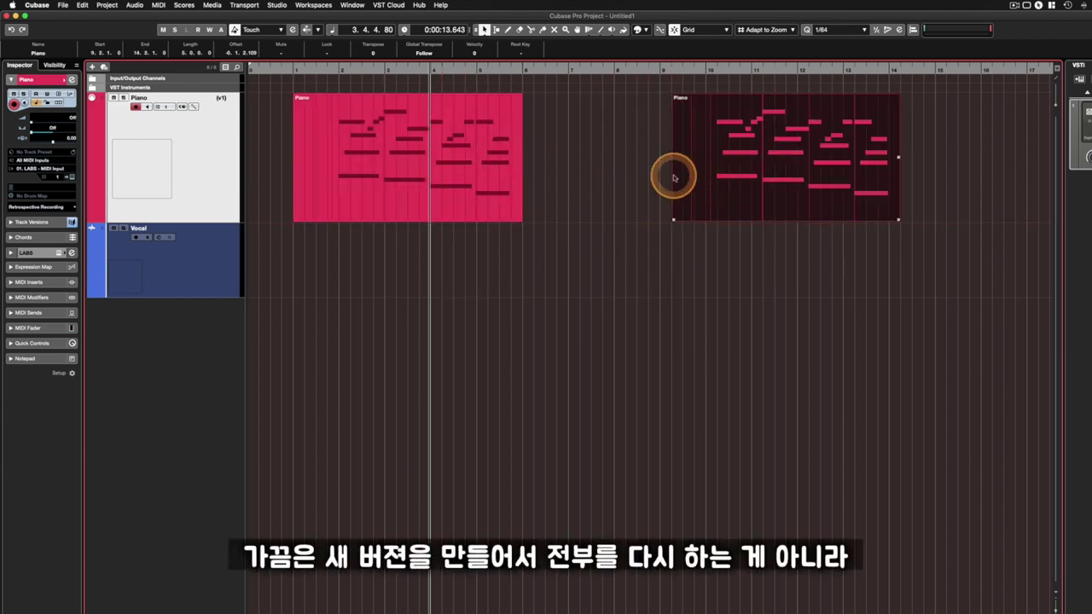
pyautogui.click(503, 172)
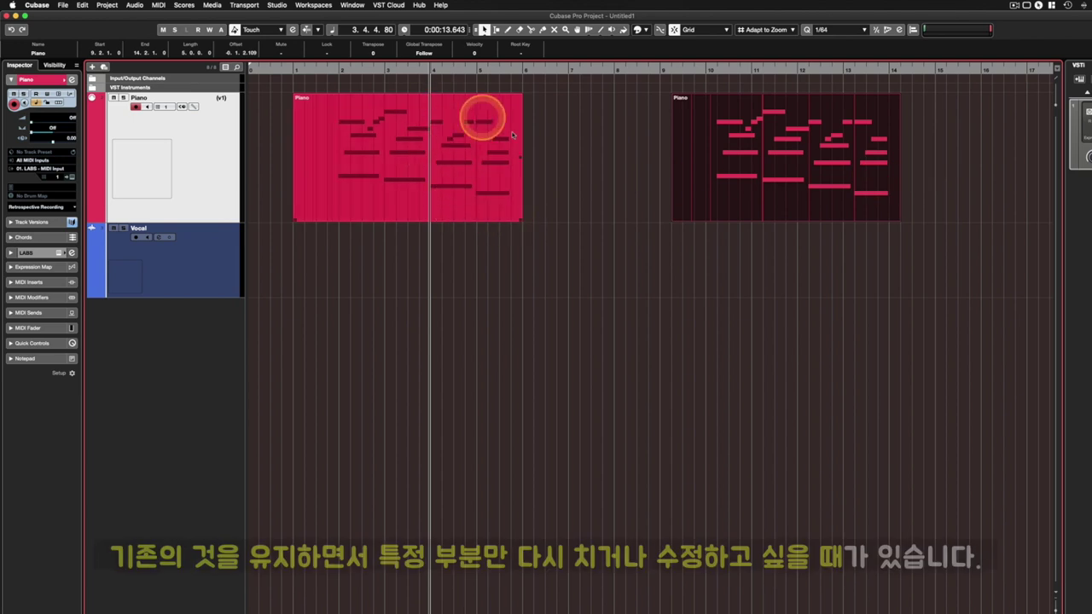
# Split the original Piano part at bar 4 and delete the section after the cut.
pyautogui.keyDown('alt'); pyautogui.click(433, 178); pyautogui.keyUp('alt')
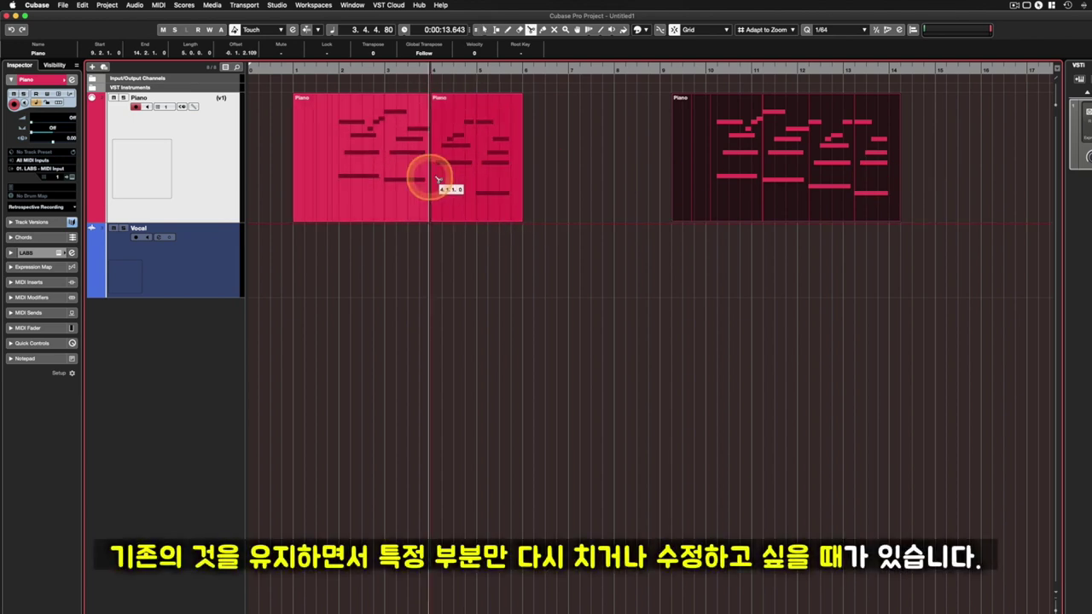
pyautogui.click(466, 163)
pyautogui.press('Delete')
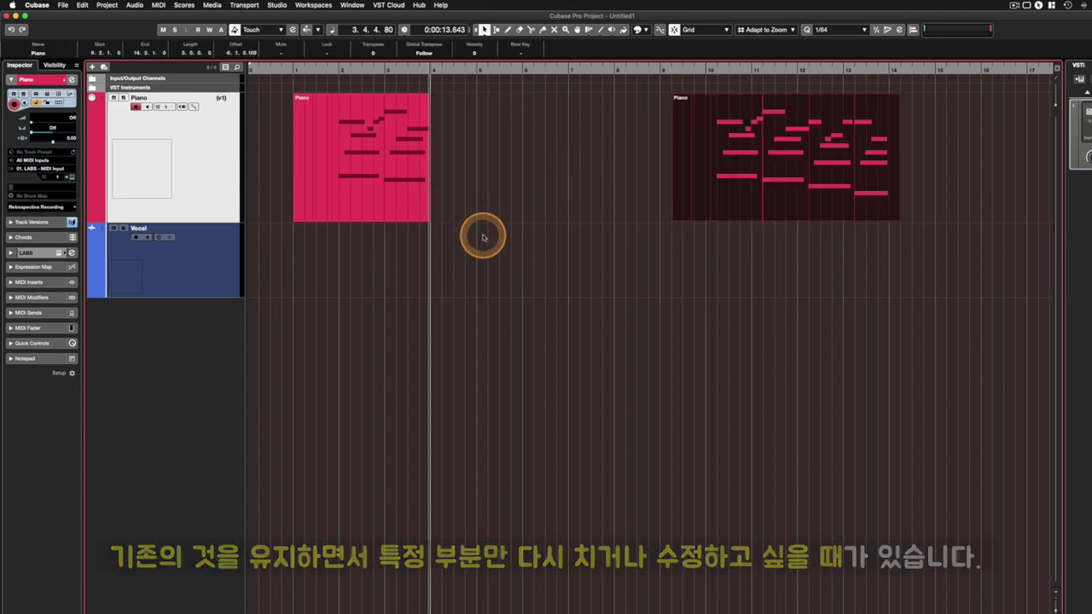
# Undo the deletion of the Piano section after bar 4.
pyautogui.press('super+z')
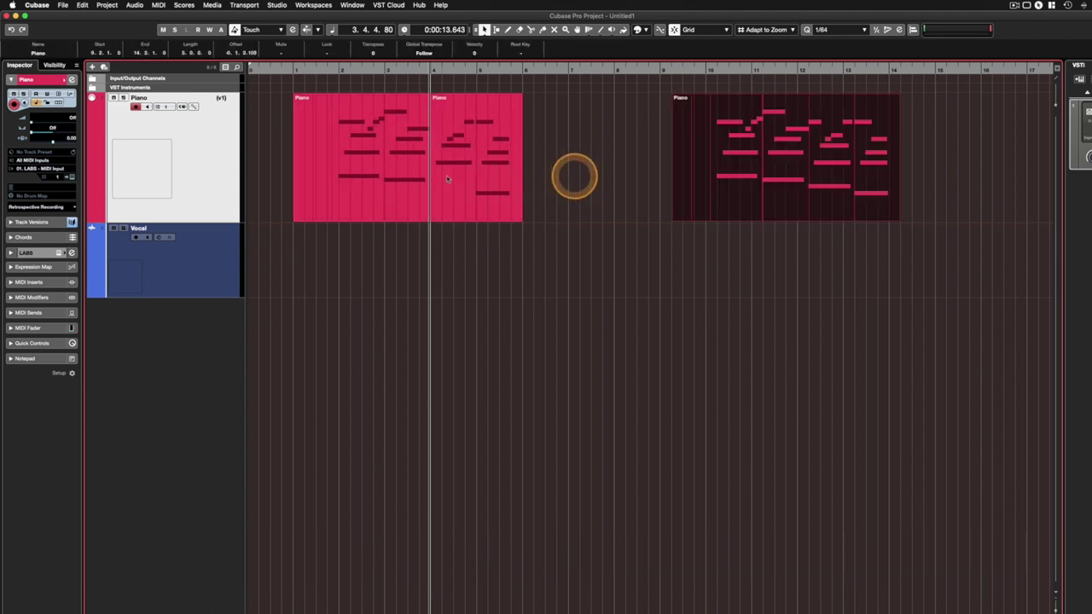
pyautogui.click(223, 98)
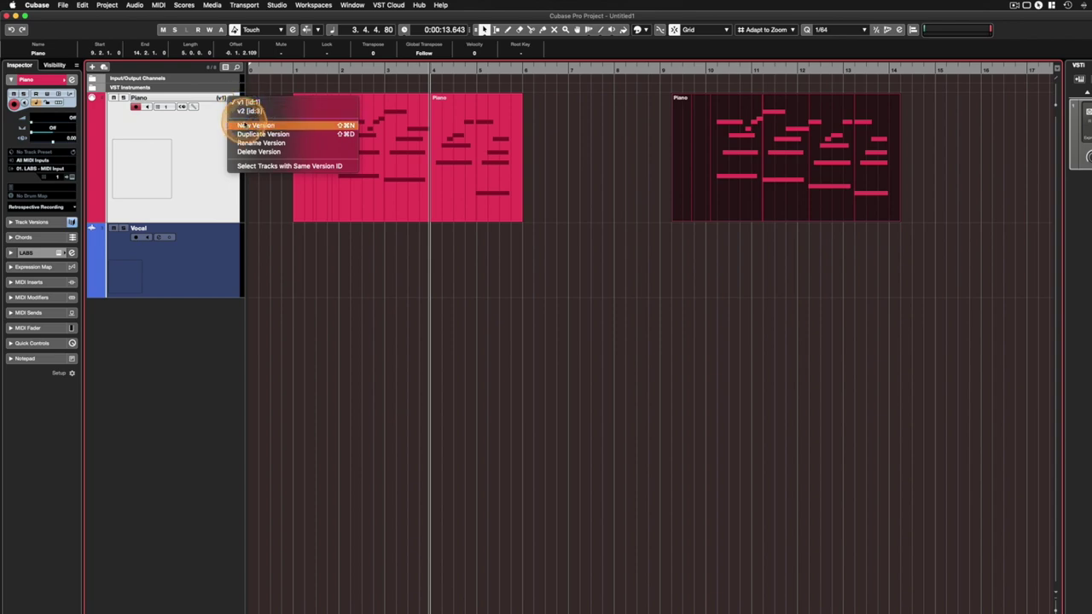
pyautogui.click(244, 126)
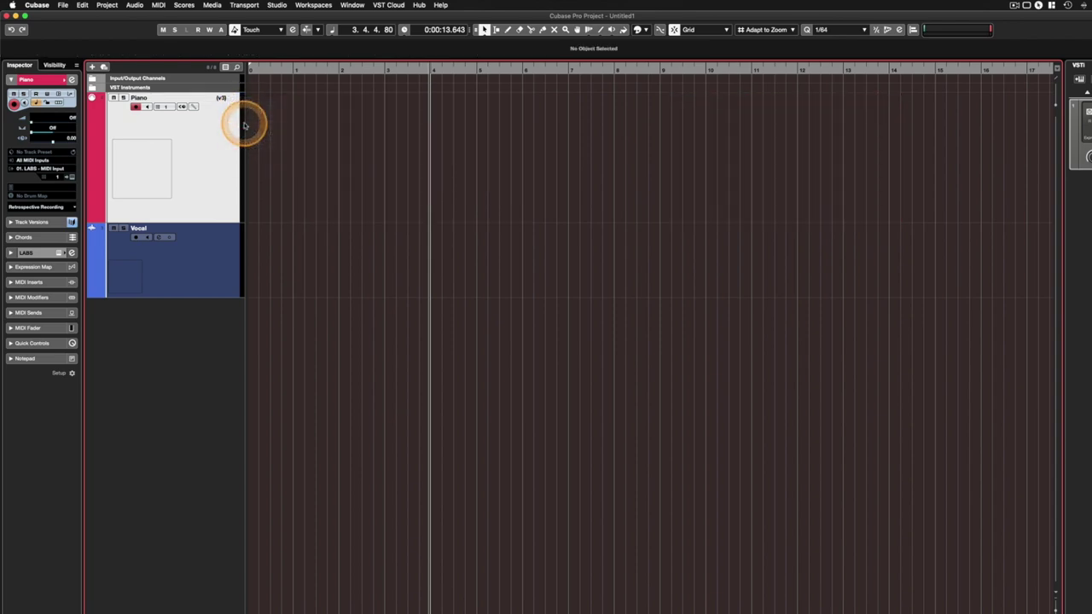
pyautogui.press('super+z')
# Duplicate version v1 of the Piano track and check the copy in the track's version list.
pyautogui.click(225, 98)
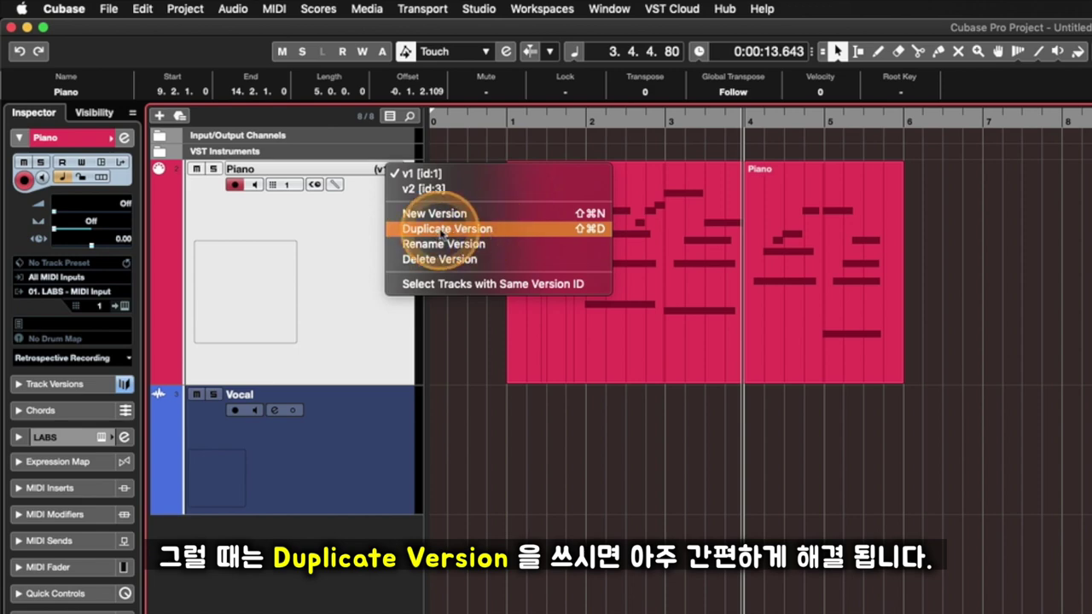
pyautogui.click(486, 231)
pyautogui.click(640, 469)
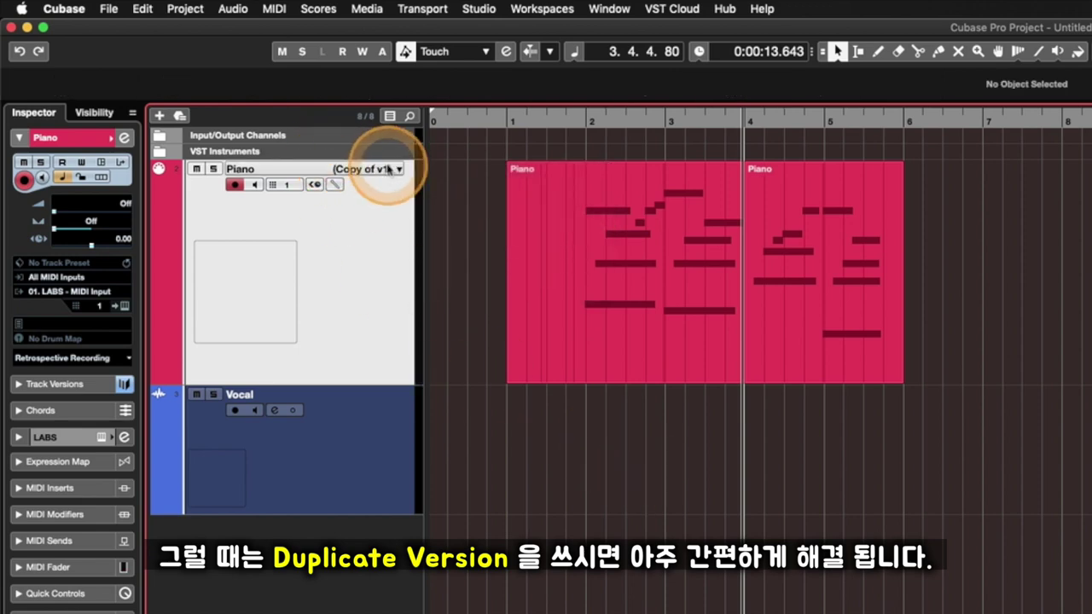
pyautogui.click(390, 170)
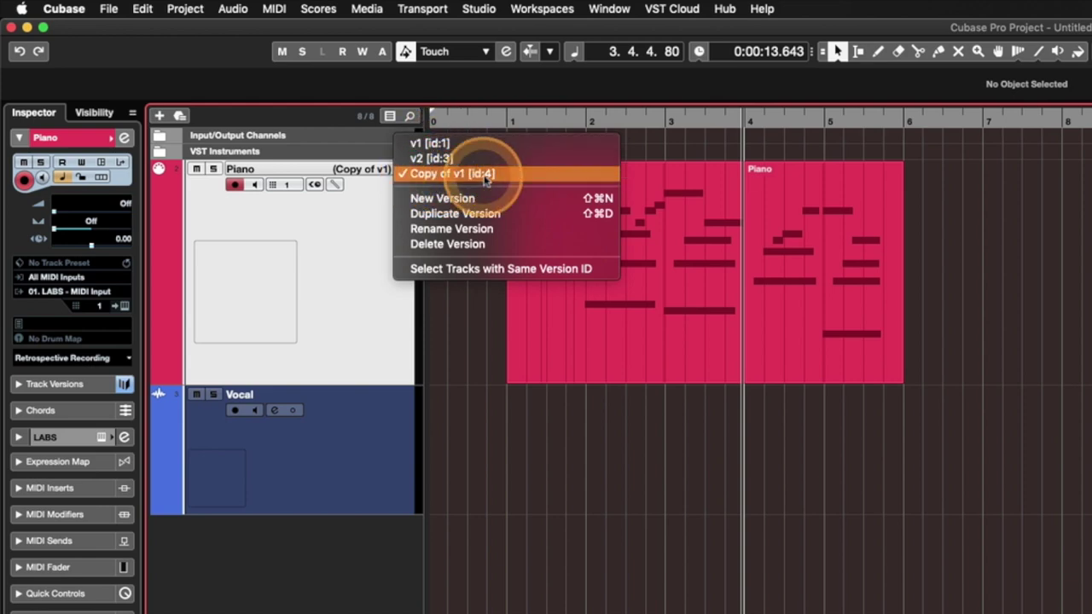
pyautogui.click(530, 333)
# Delete the Piano section from bar 4 to bar 6 in the duplicated version.
pyautogui.click(836, 303)
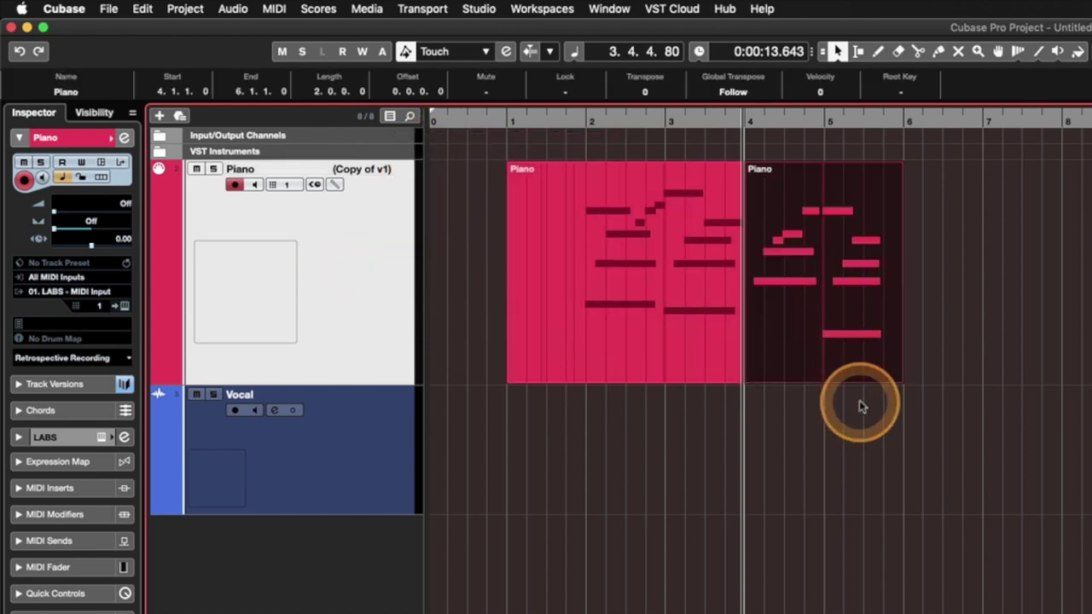
pyautogui.press('Delete')
# Play from the middle of bar 2, insert the newly played piano phrase from the retrospective recording, and trim its start to 3.2.1.0.
pyautogui.click(631, 113)
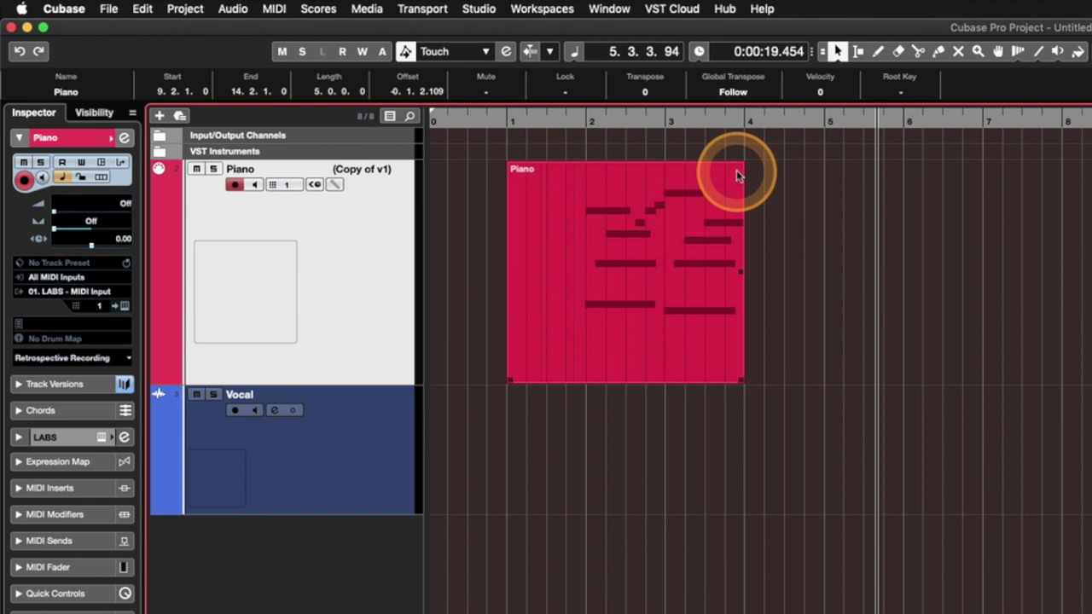
pyautogui.press('shift+KP_Multiply')
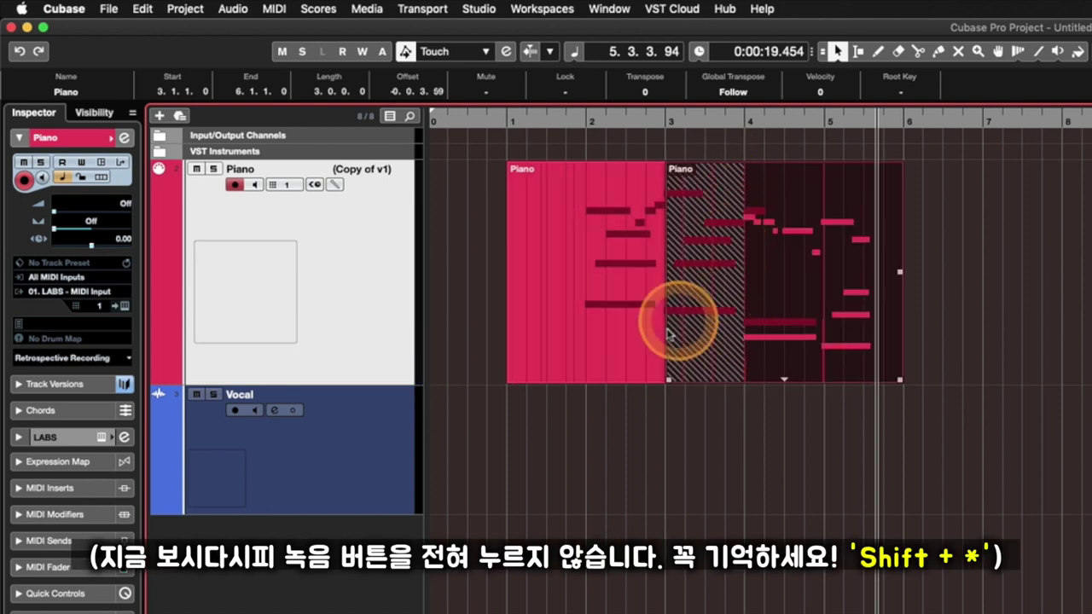
pyautogui.moveTo(663, 382)
pyautogui.mouseDown()
pyautogui.moveTo(747, 375)
pyautogui.moveTo(692, 378)
pyautogui.mouseUp()
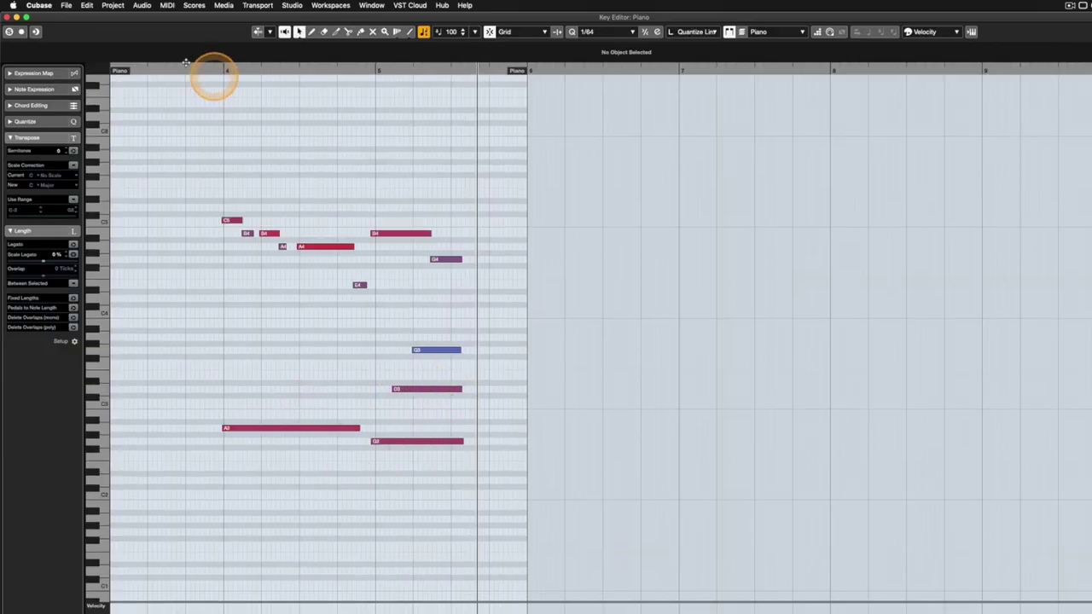
pyautogui.click(8, 18)
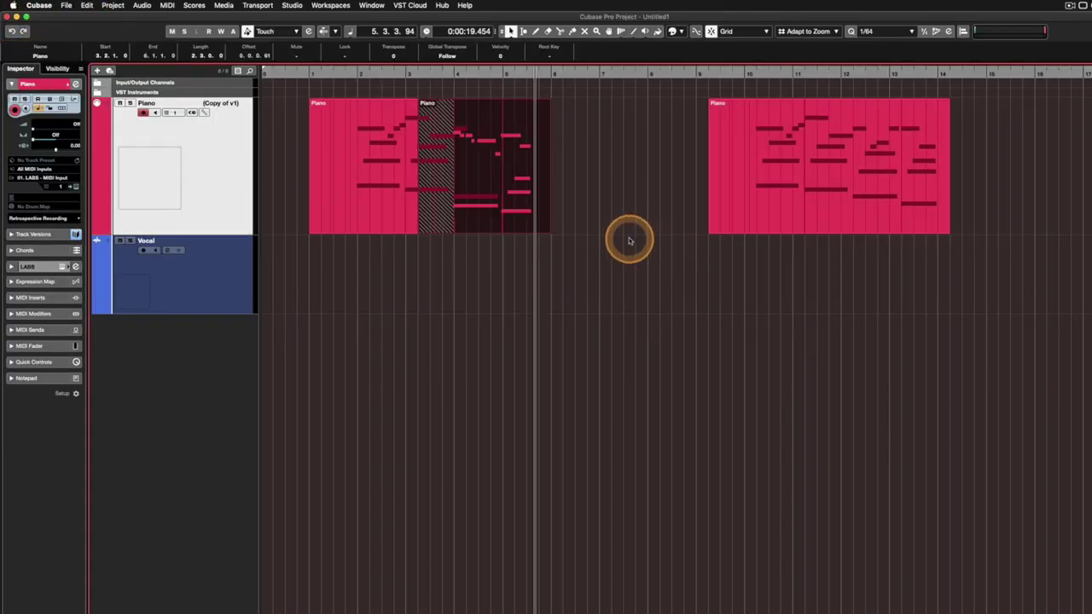
pyautogui.click(220, 103)
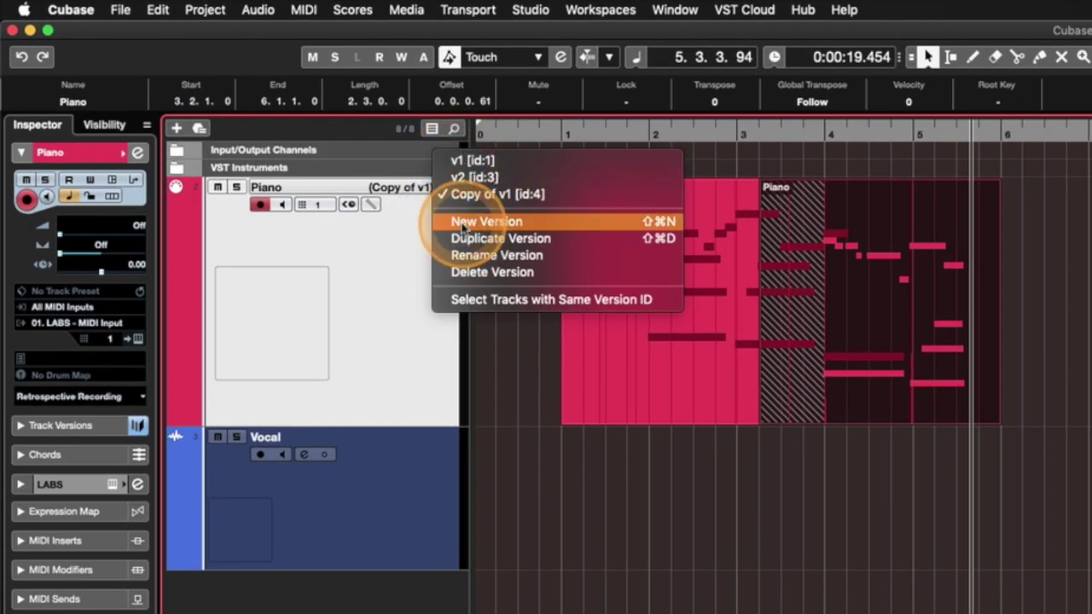
pyautogui.click(453, 239)
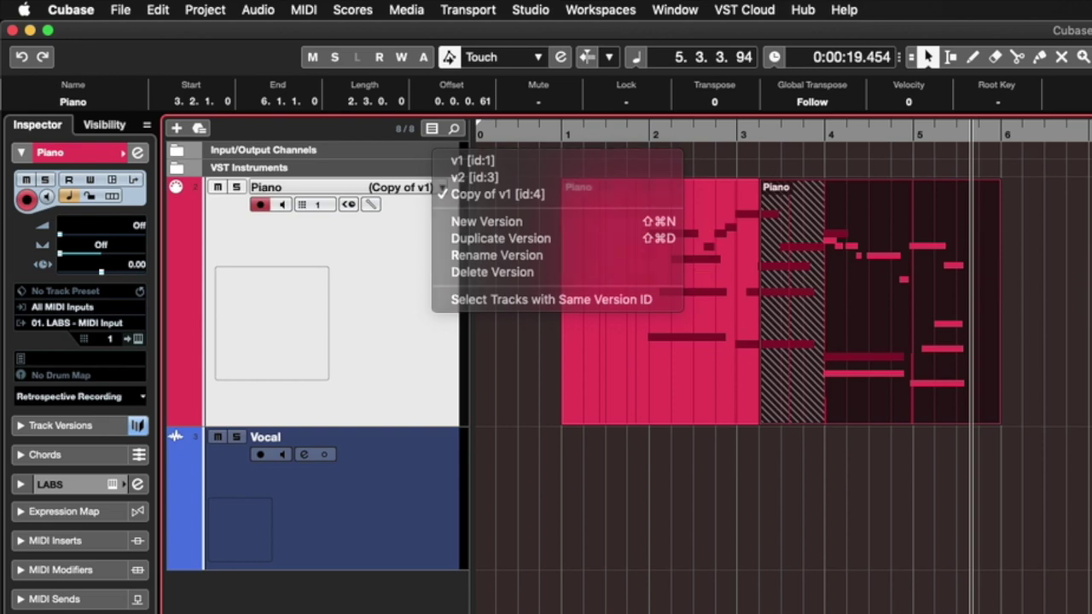
pyautogui.click(979, 291)
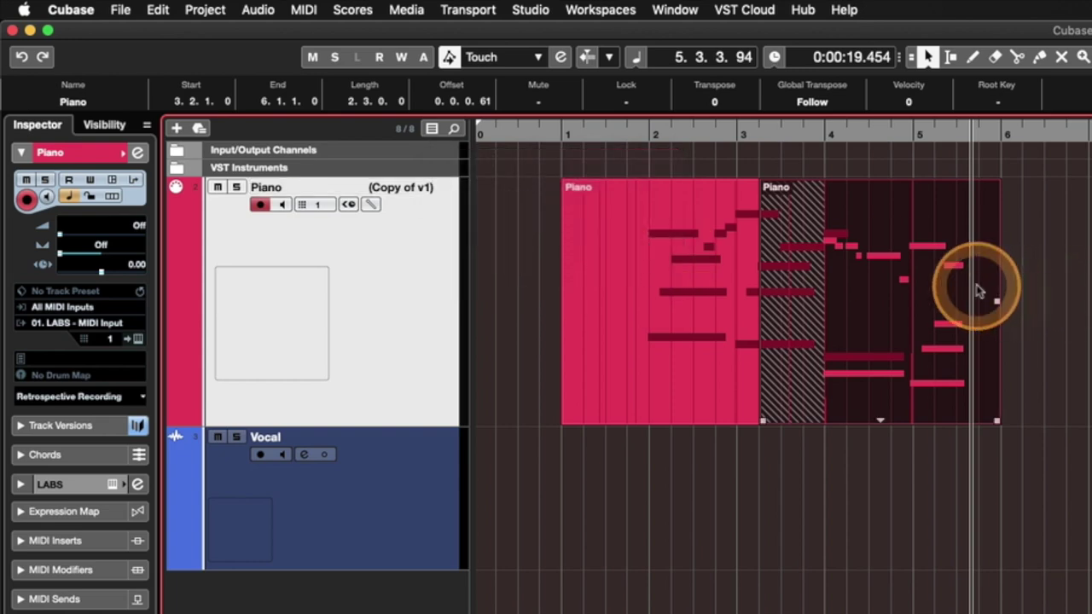
pyautogui.click(416, 191)
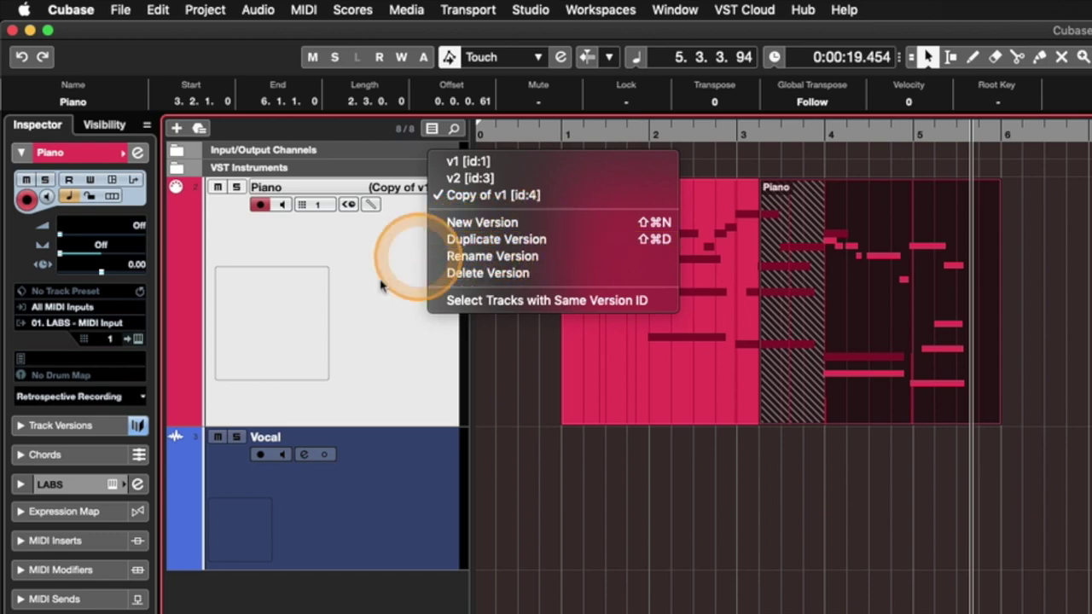
pyautogui.click(375, 282)
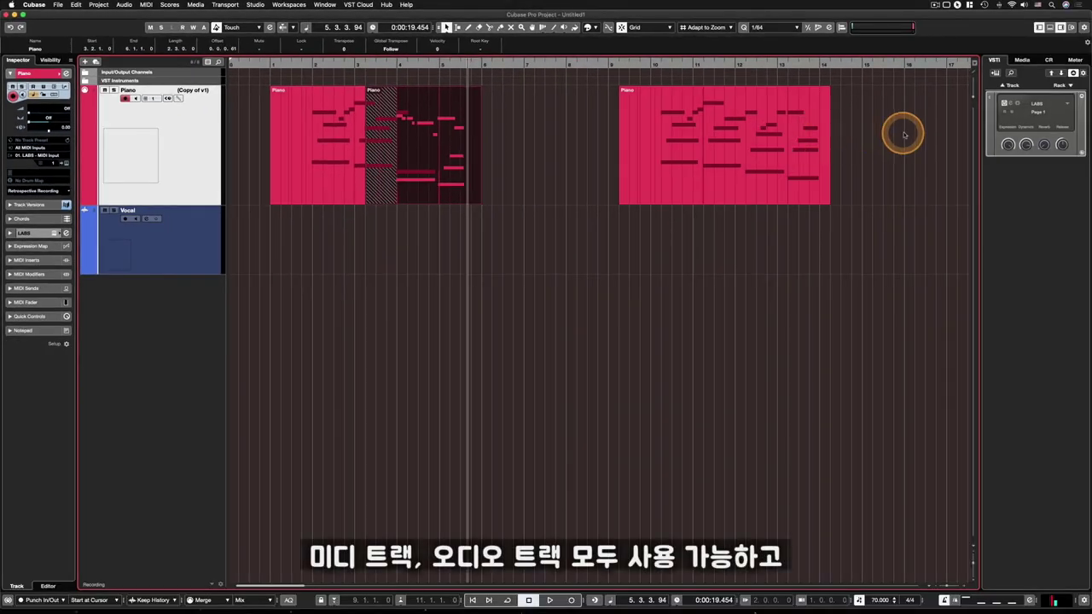
# Select all parts on the Piano track and make Vocal the selected track.
pyautogui.moveTo(904, 132); pyautogui.dragTo(262, 125)
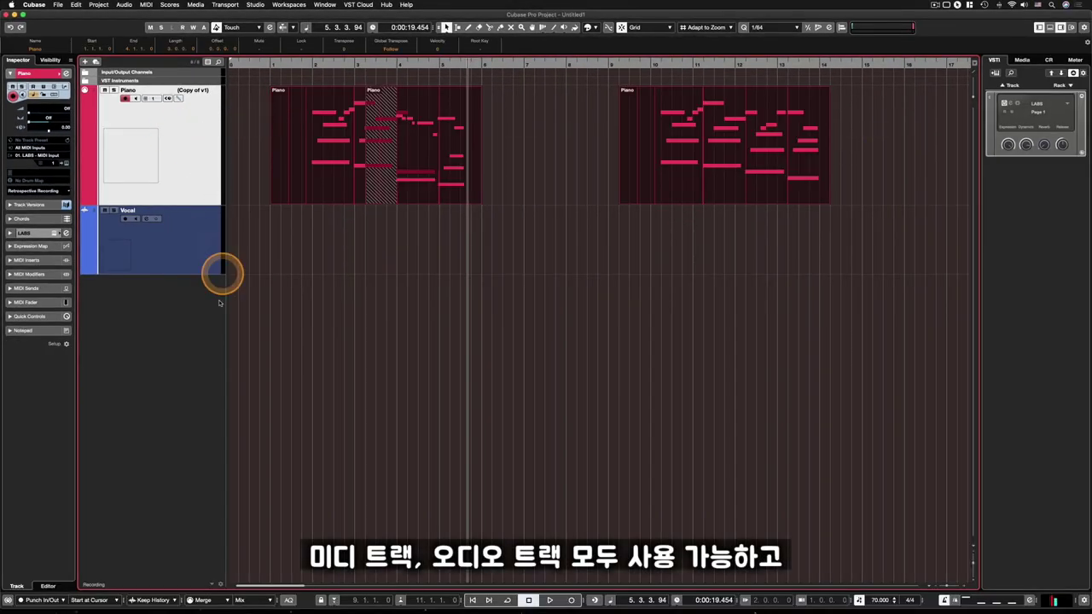
pyautogui.click(205, 261)
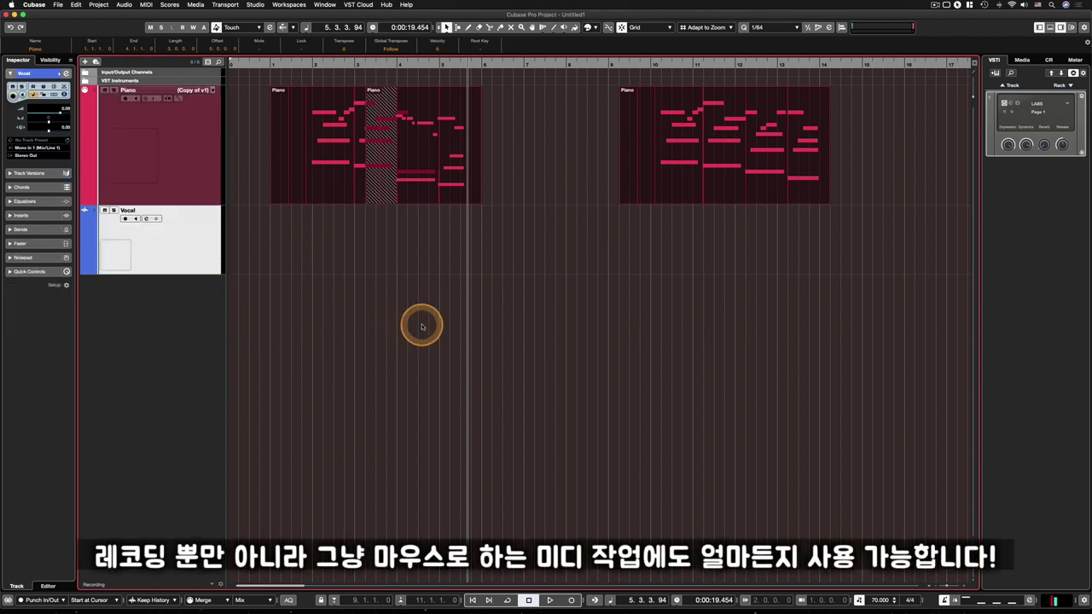